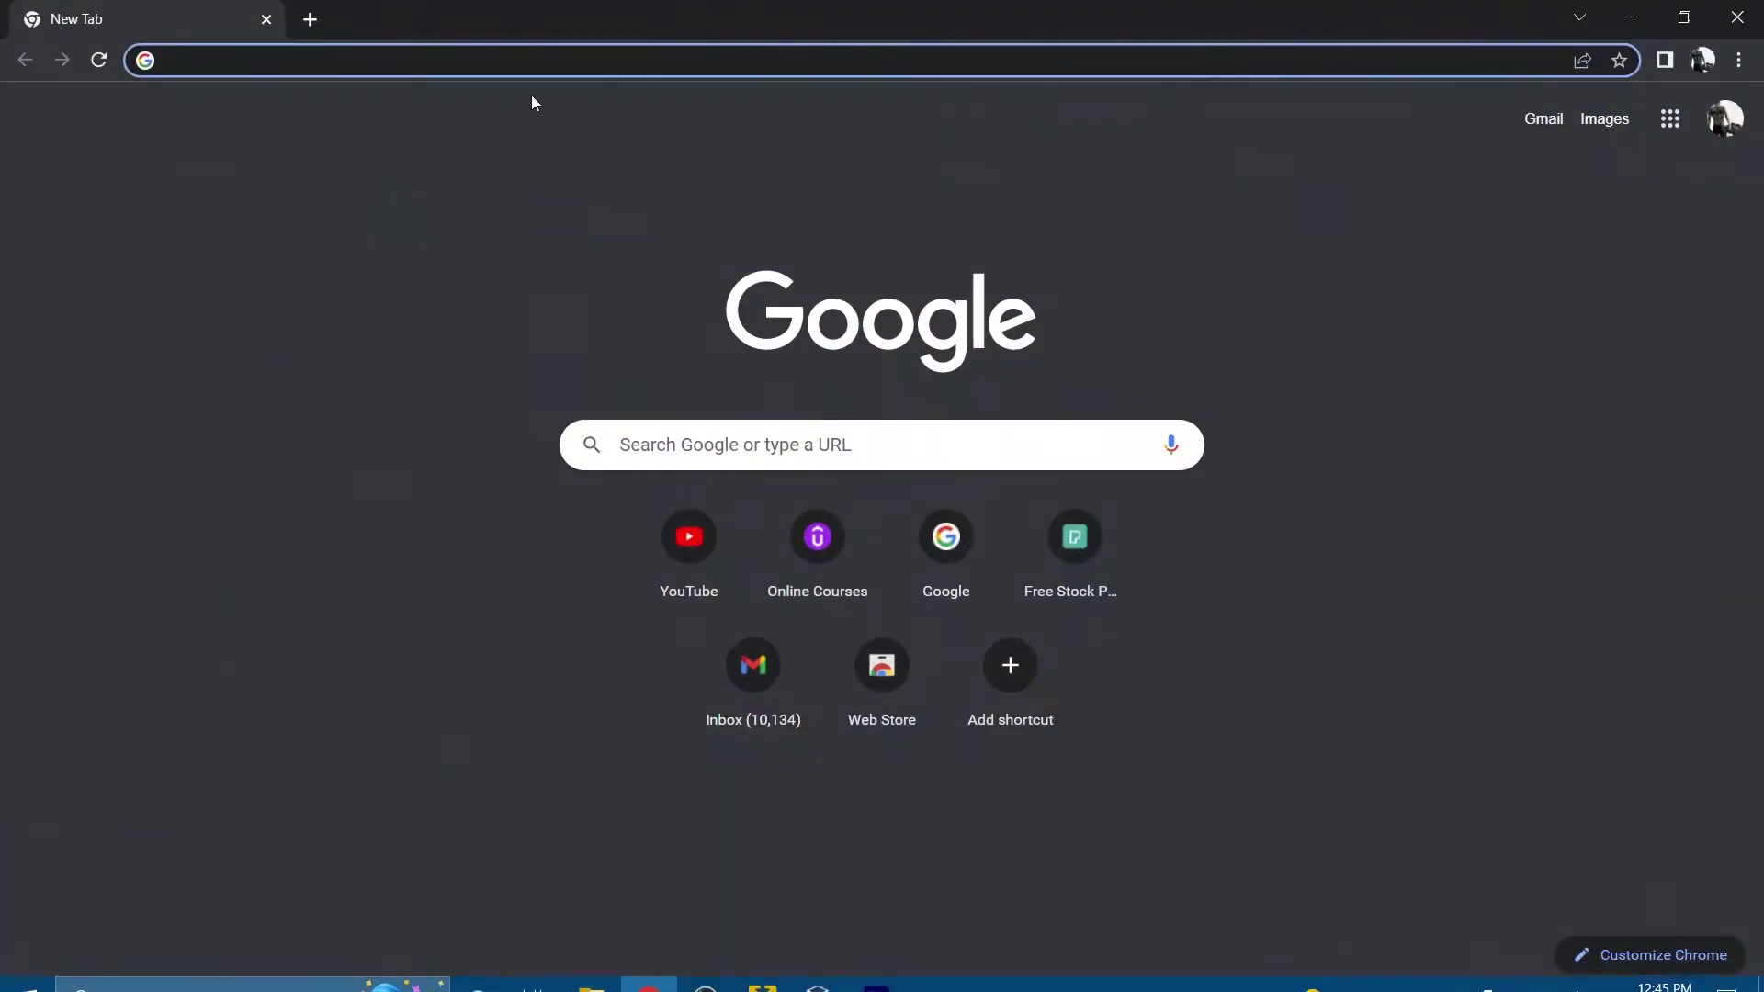
text(user)
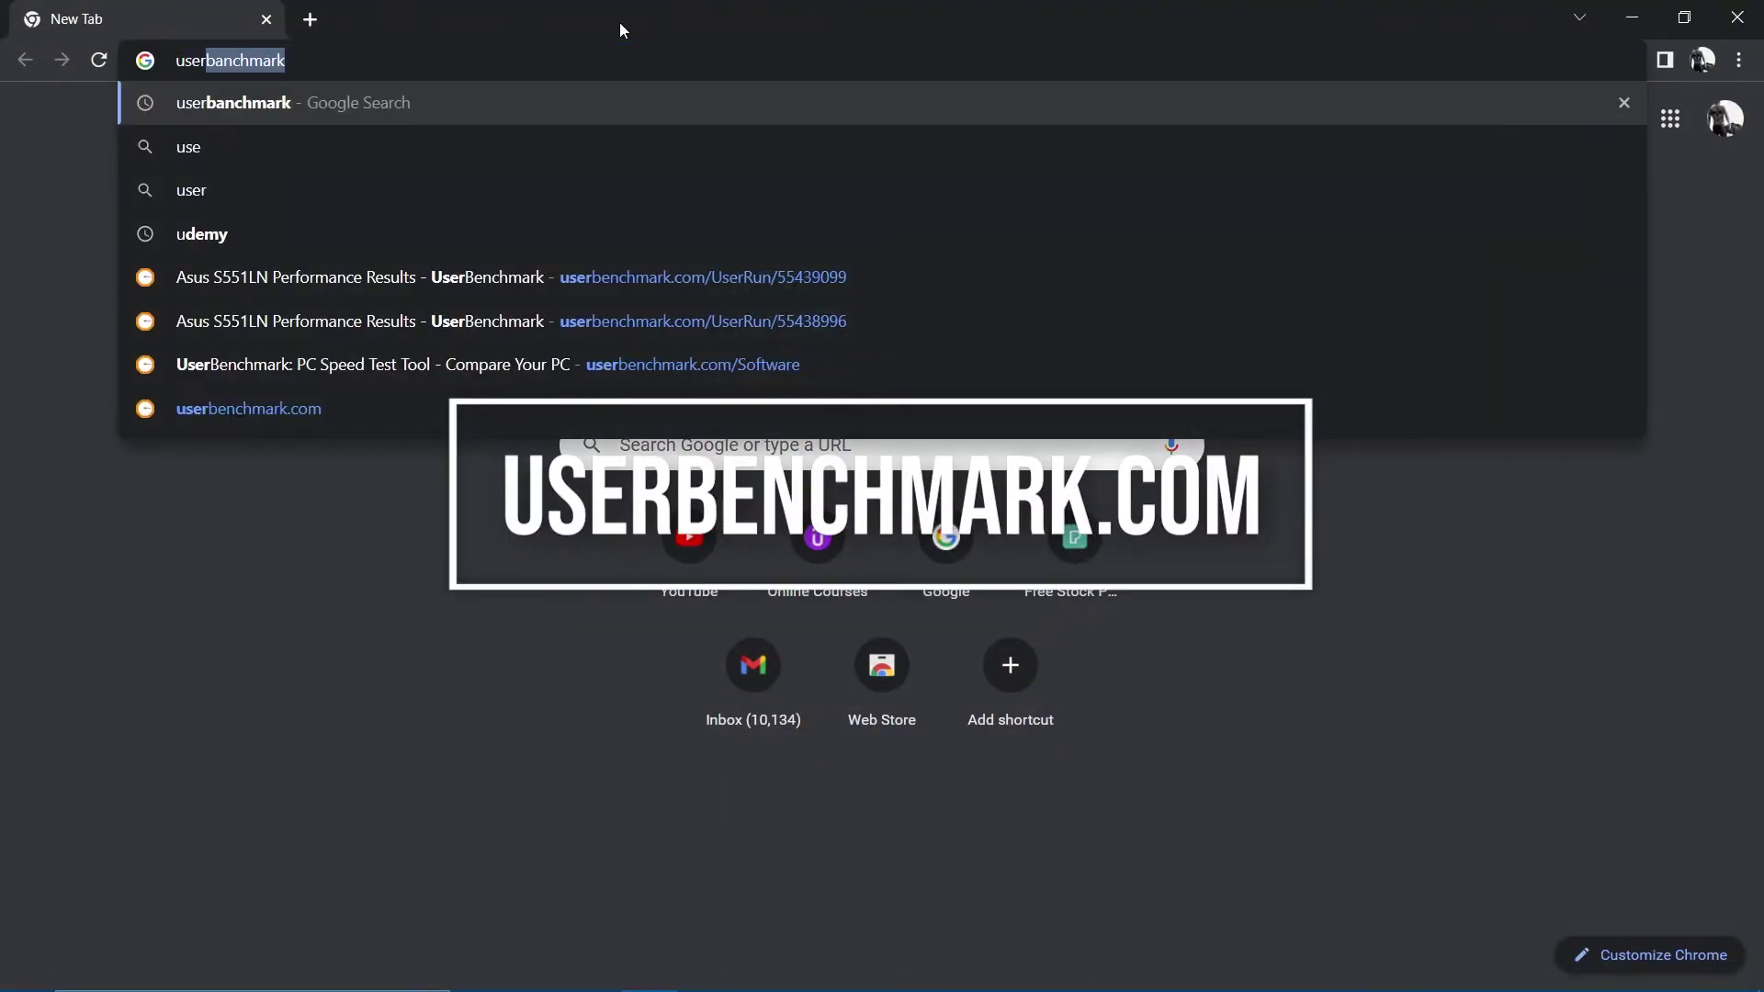
text(banch)
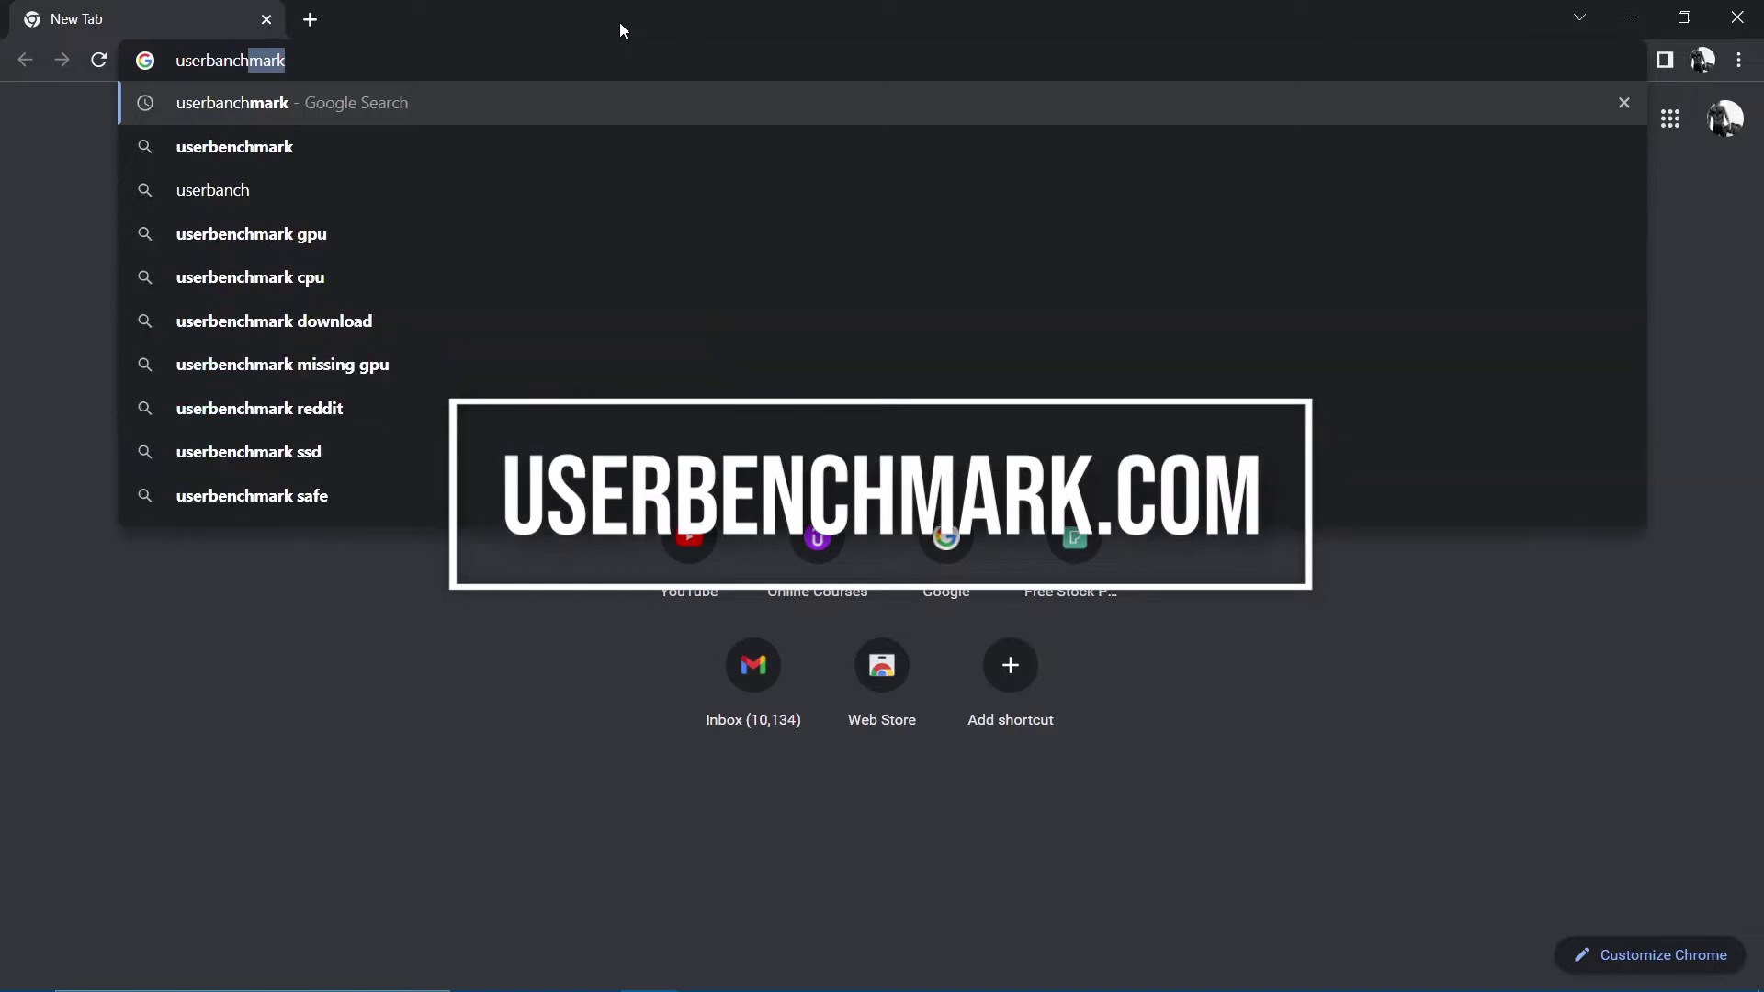
text(mar)
Submit a Google search for 'userbenchmark' to reach the PC speed test page
key(Return)
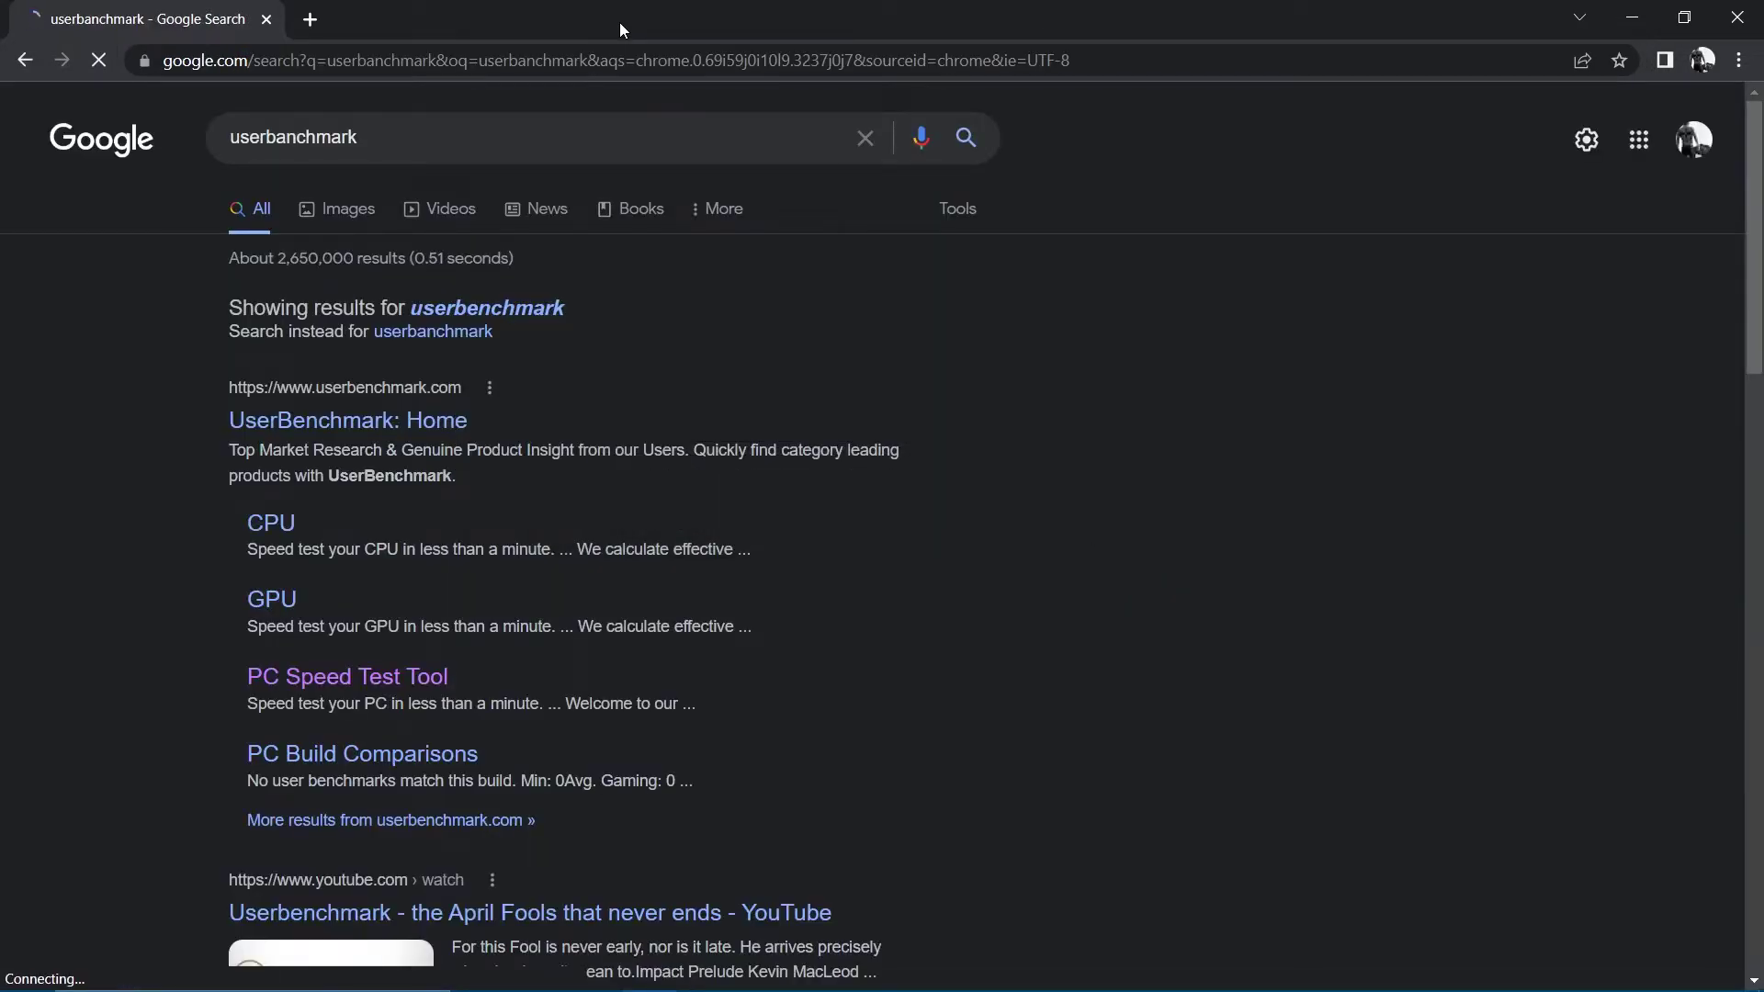
scroll(458, 564, down, 1)
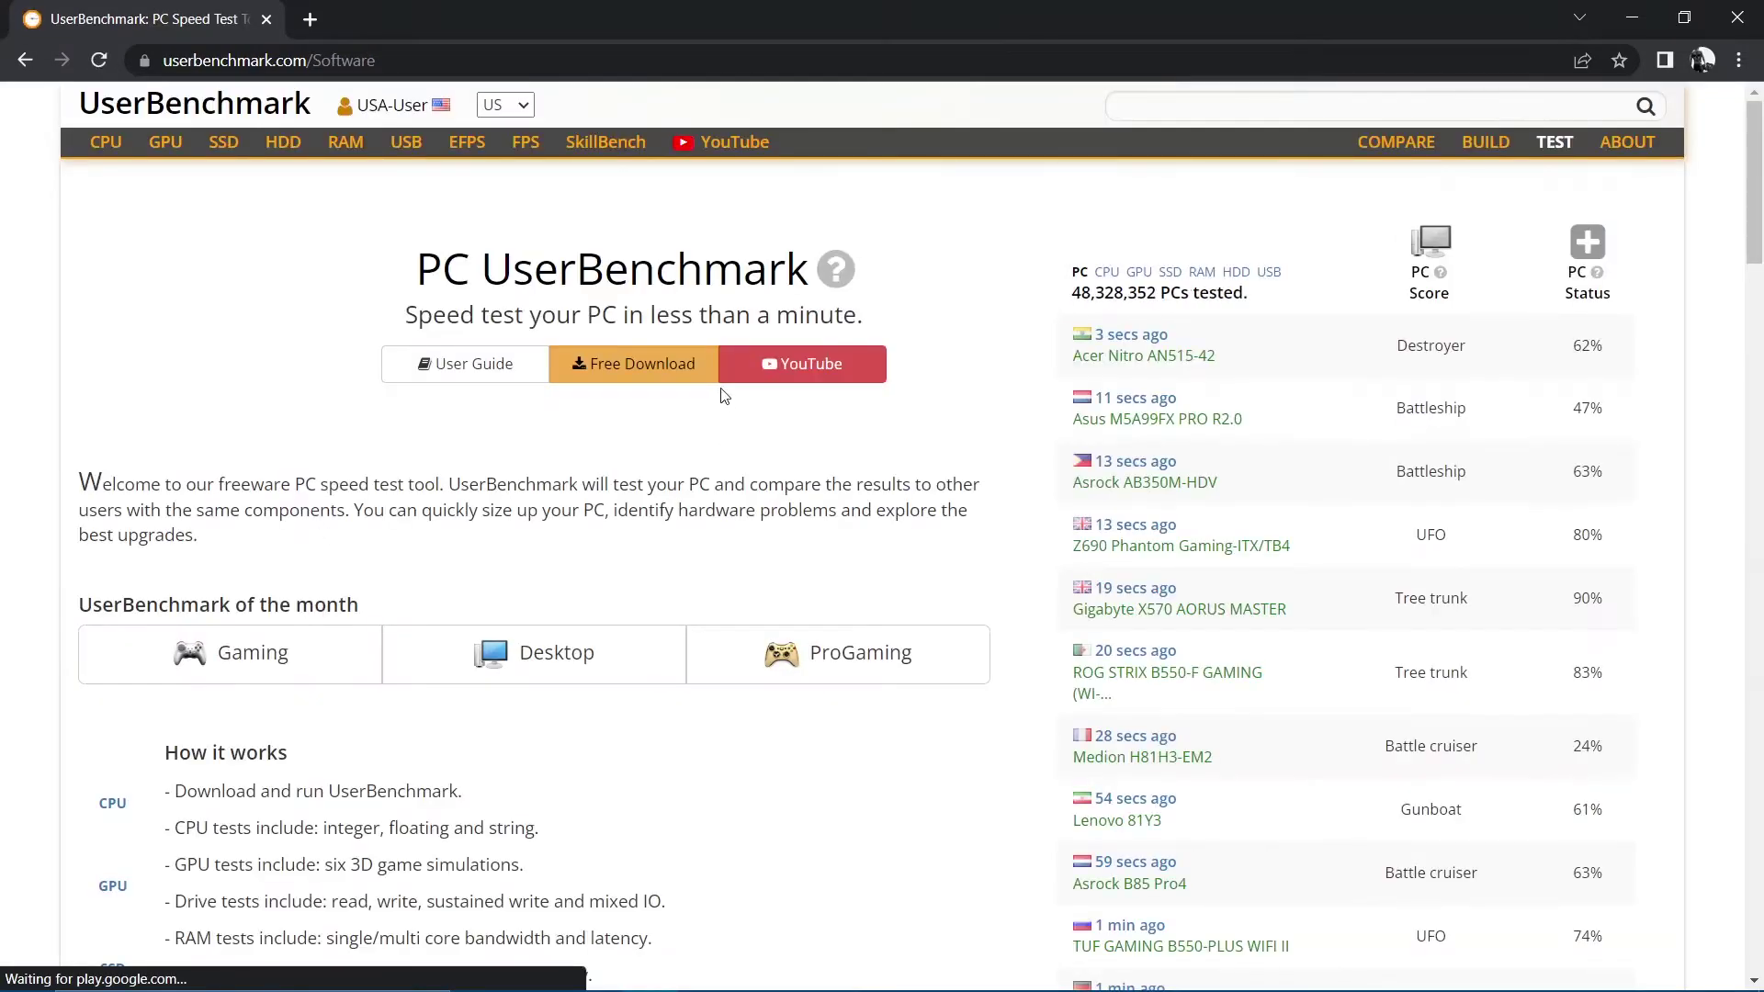
Start the UserBenchmark setup download, cancel it, and minimize Chrome to the desktop
click(596, 367)
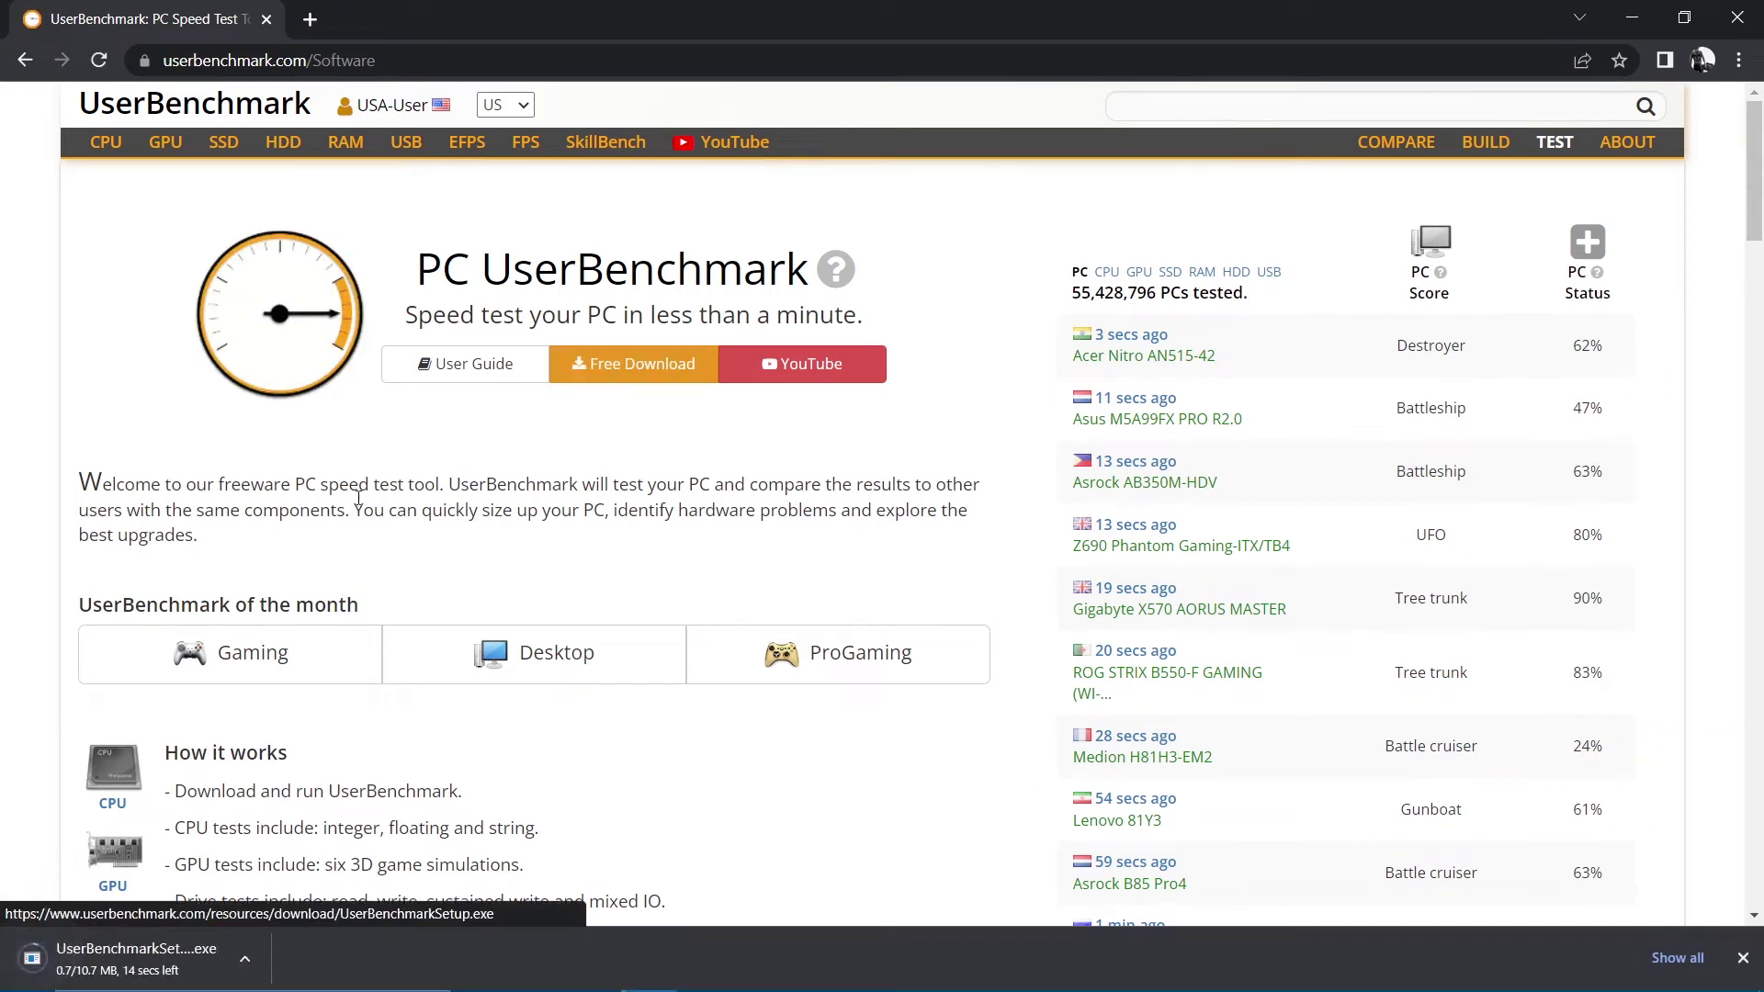
click(255, 958)
click(283, 917)
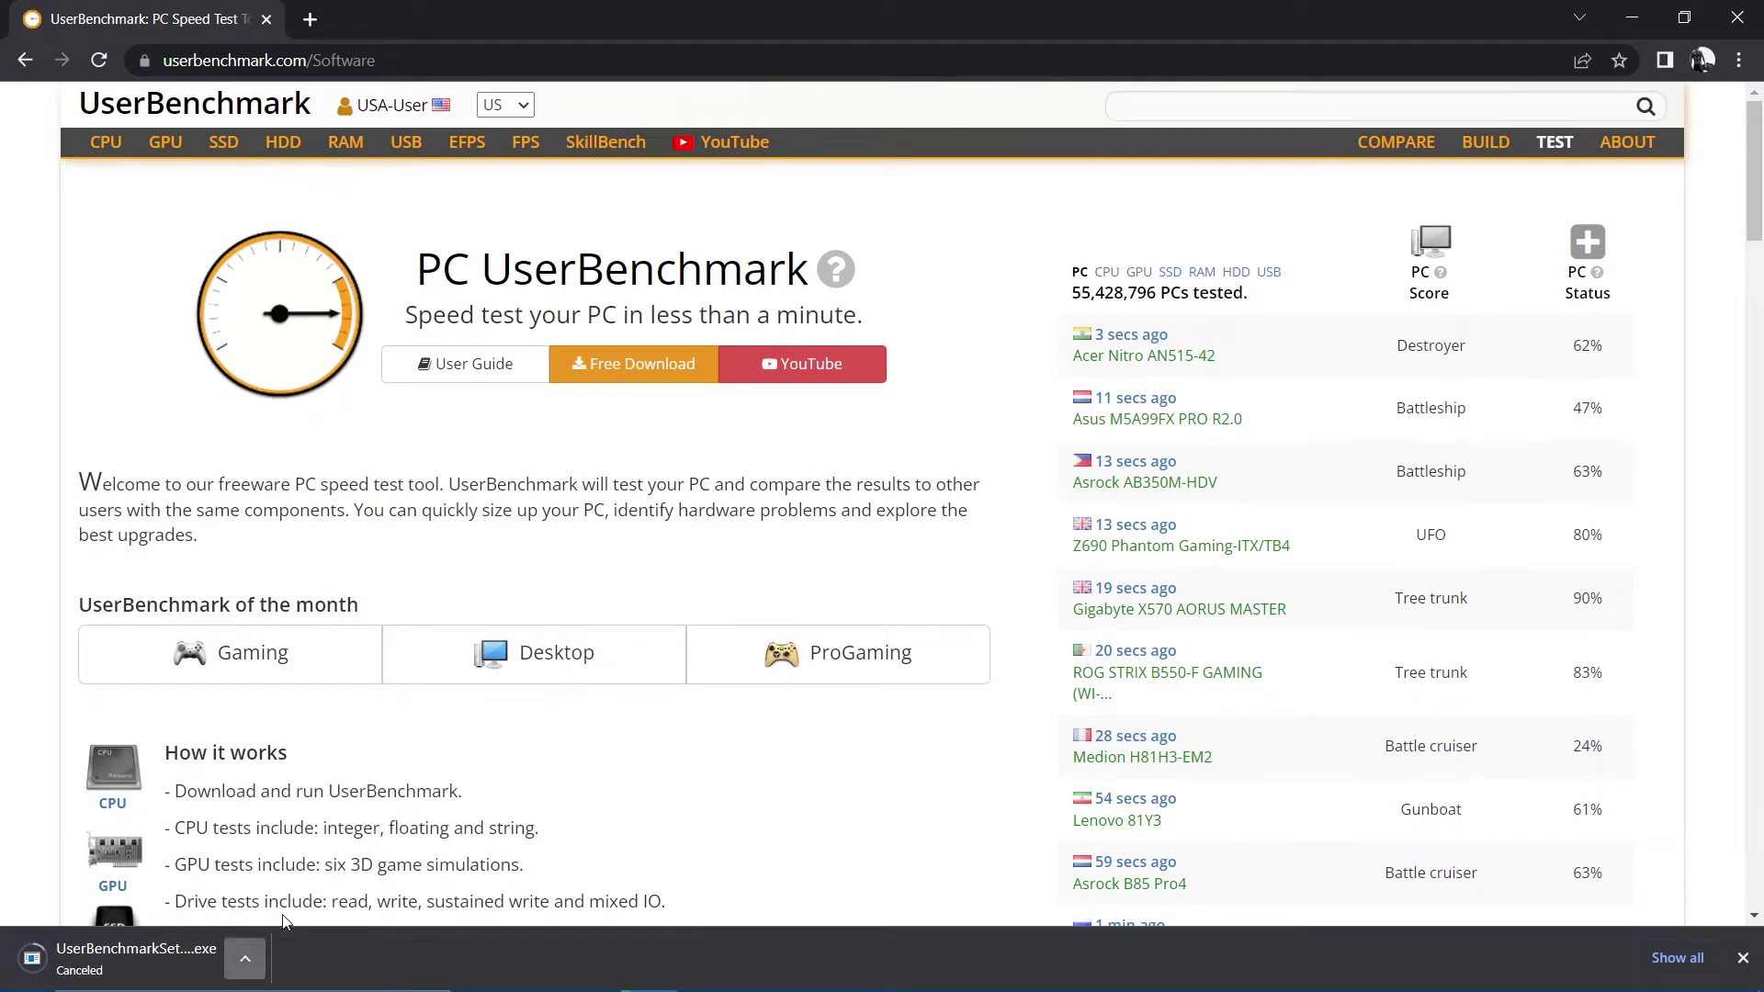
click(1630, 20)
Launch UserBenchmark from the desktop and drag its volume slider down to zero
drag(42, 163, 452, 368)
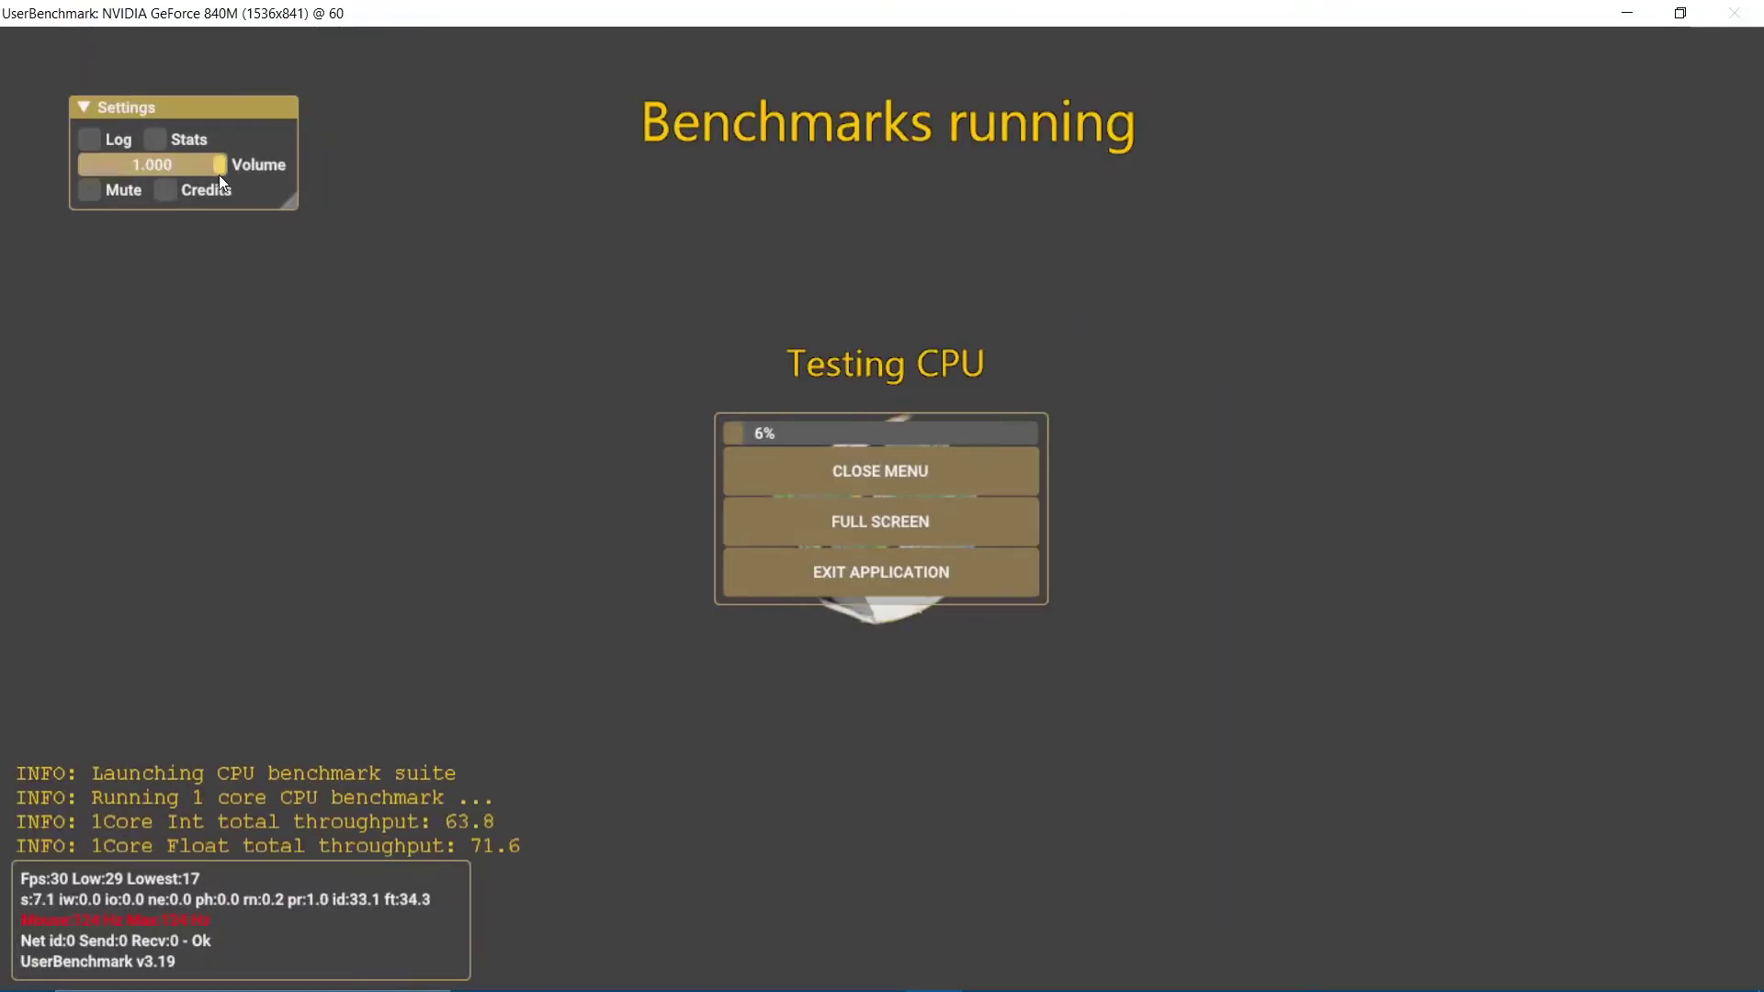
drag(219, 168, 207, 168)
drag(101, 163, 52, 145)
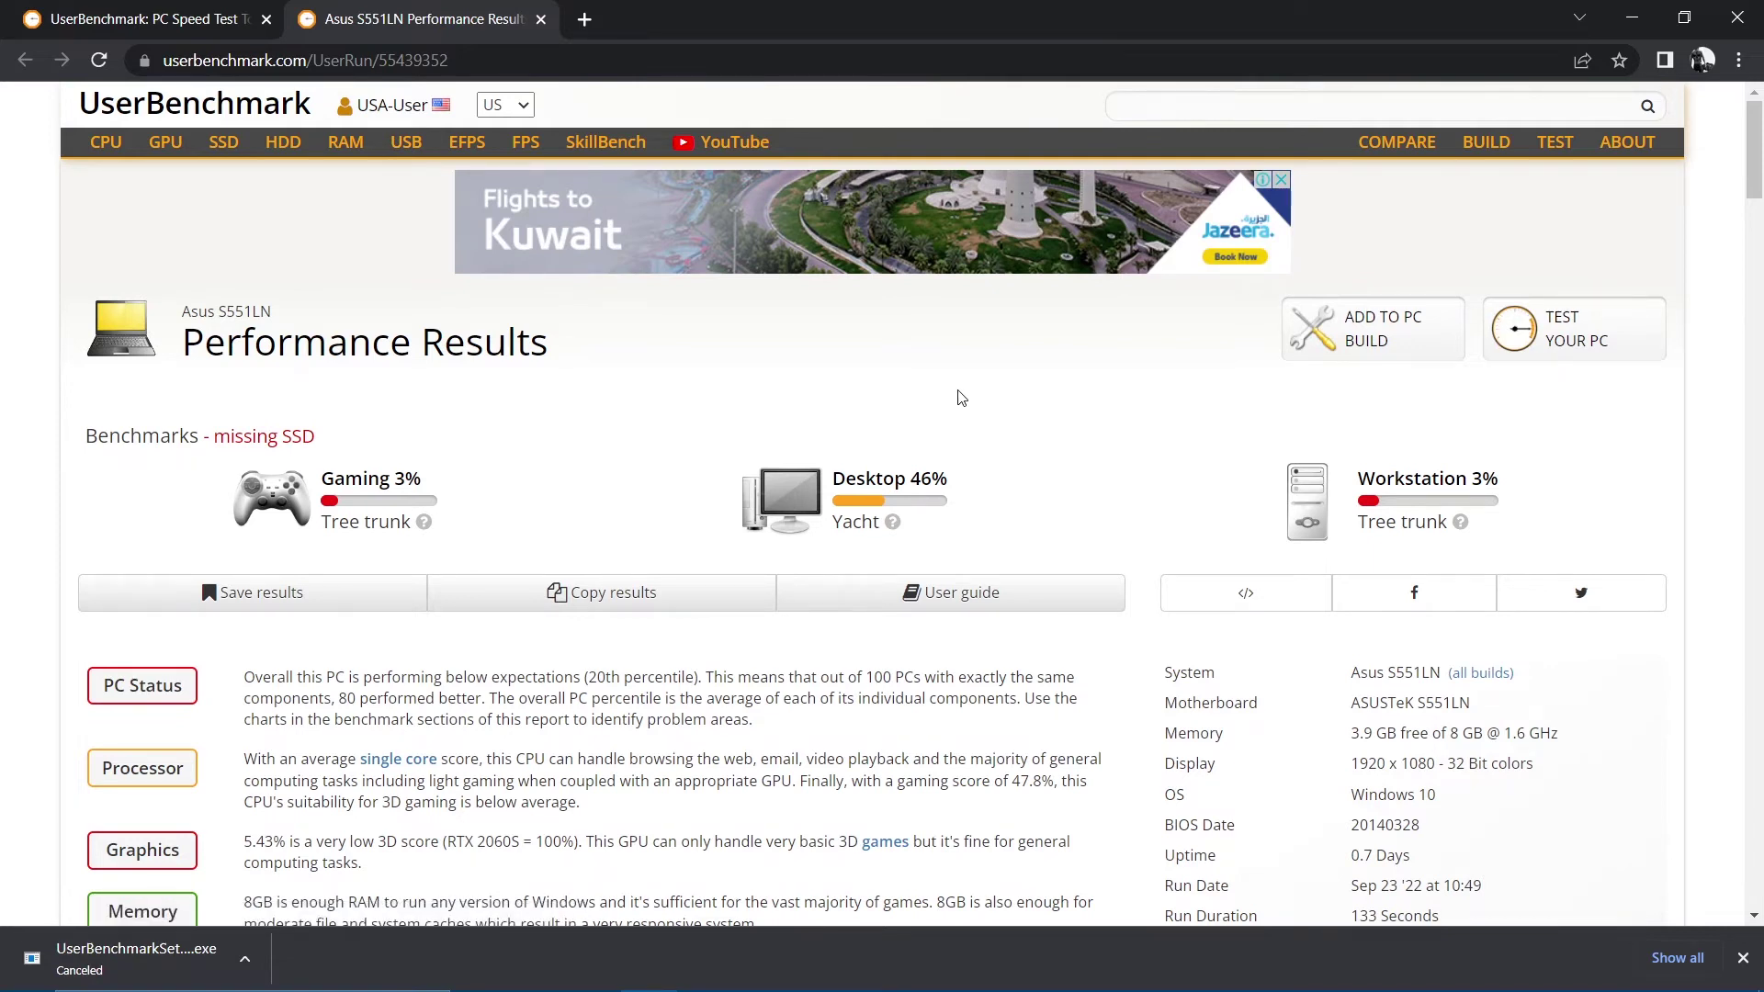
Close the Chrome download bar, then highlight and deselect the 'missing SSD' note
click(1738, 954)
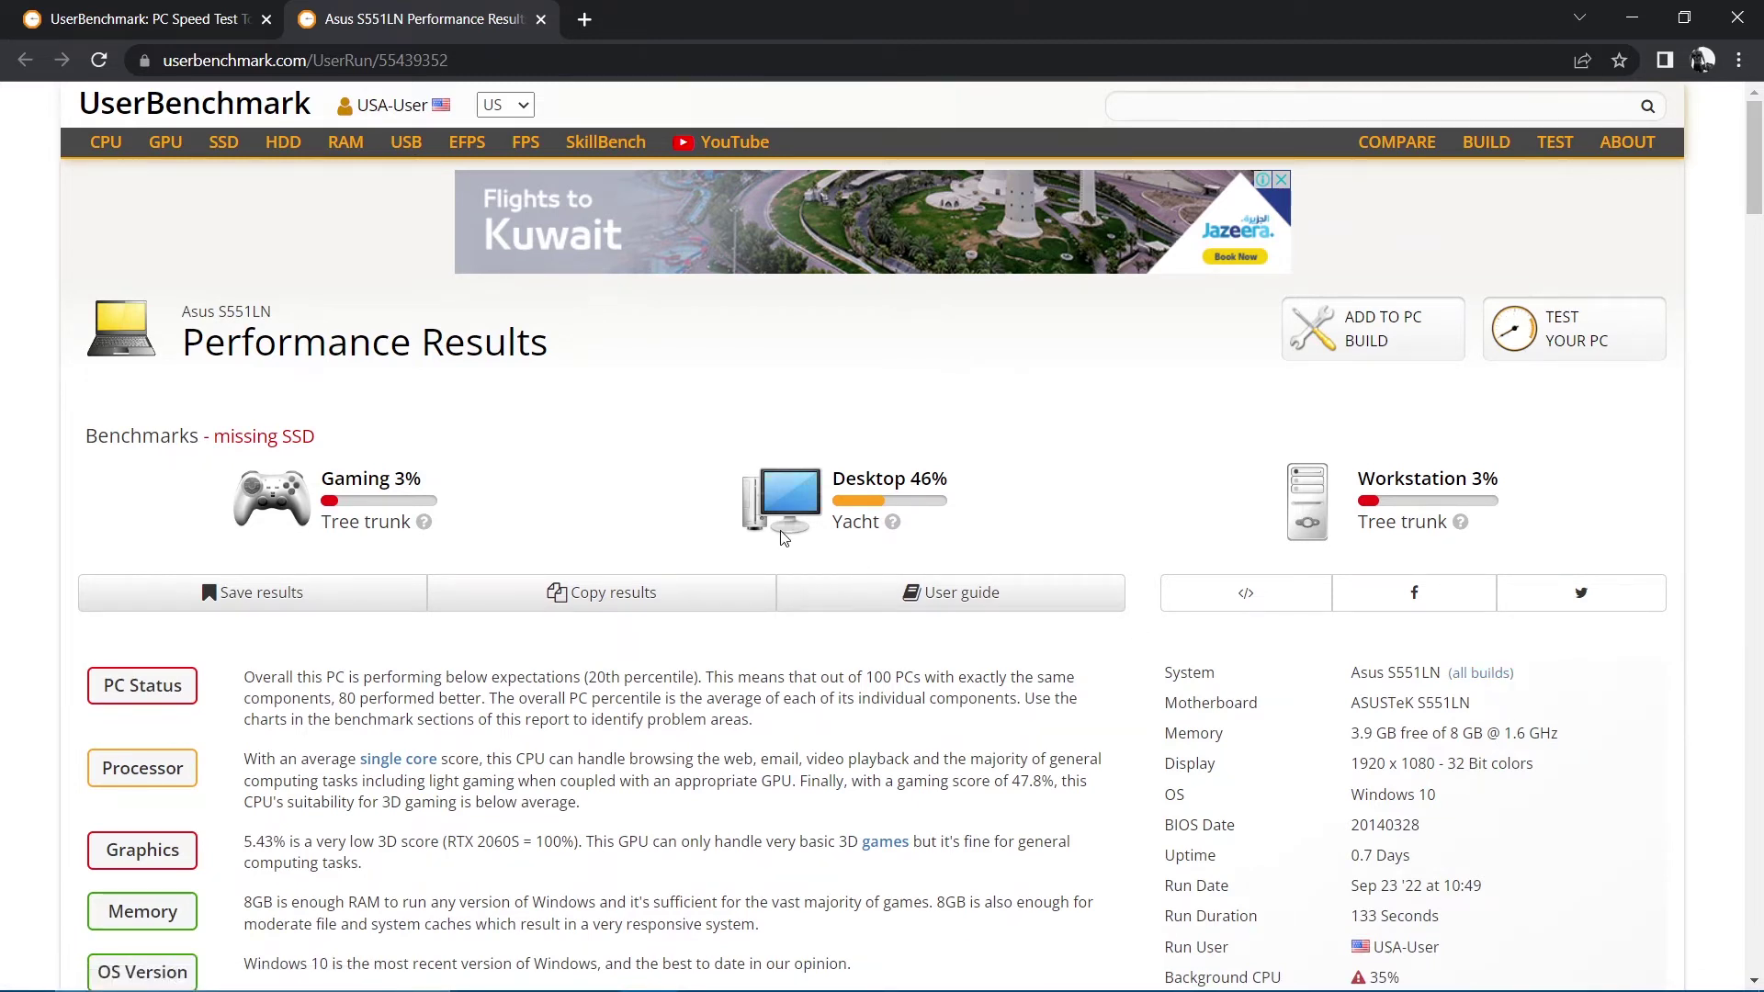
drag(223, 438, 314, 476)
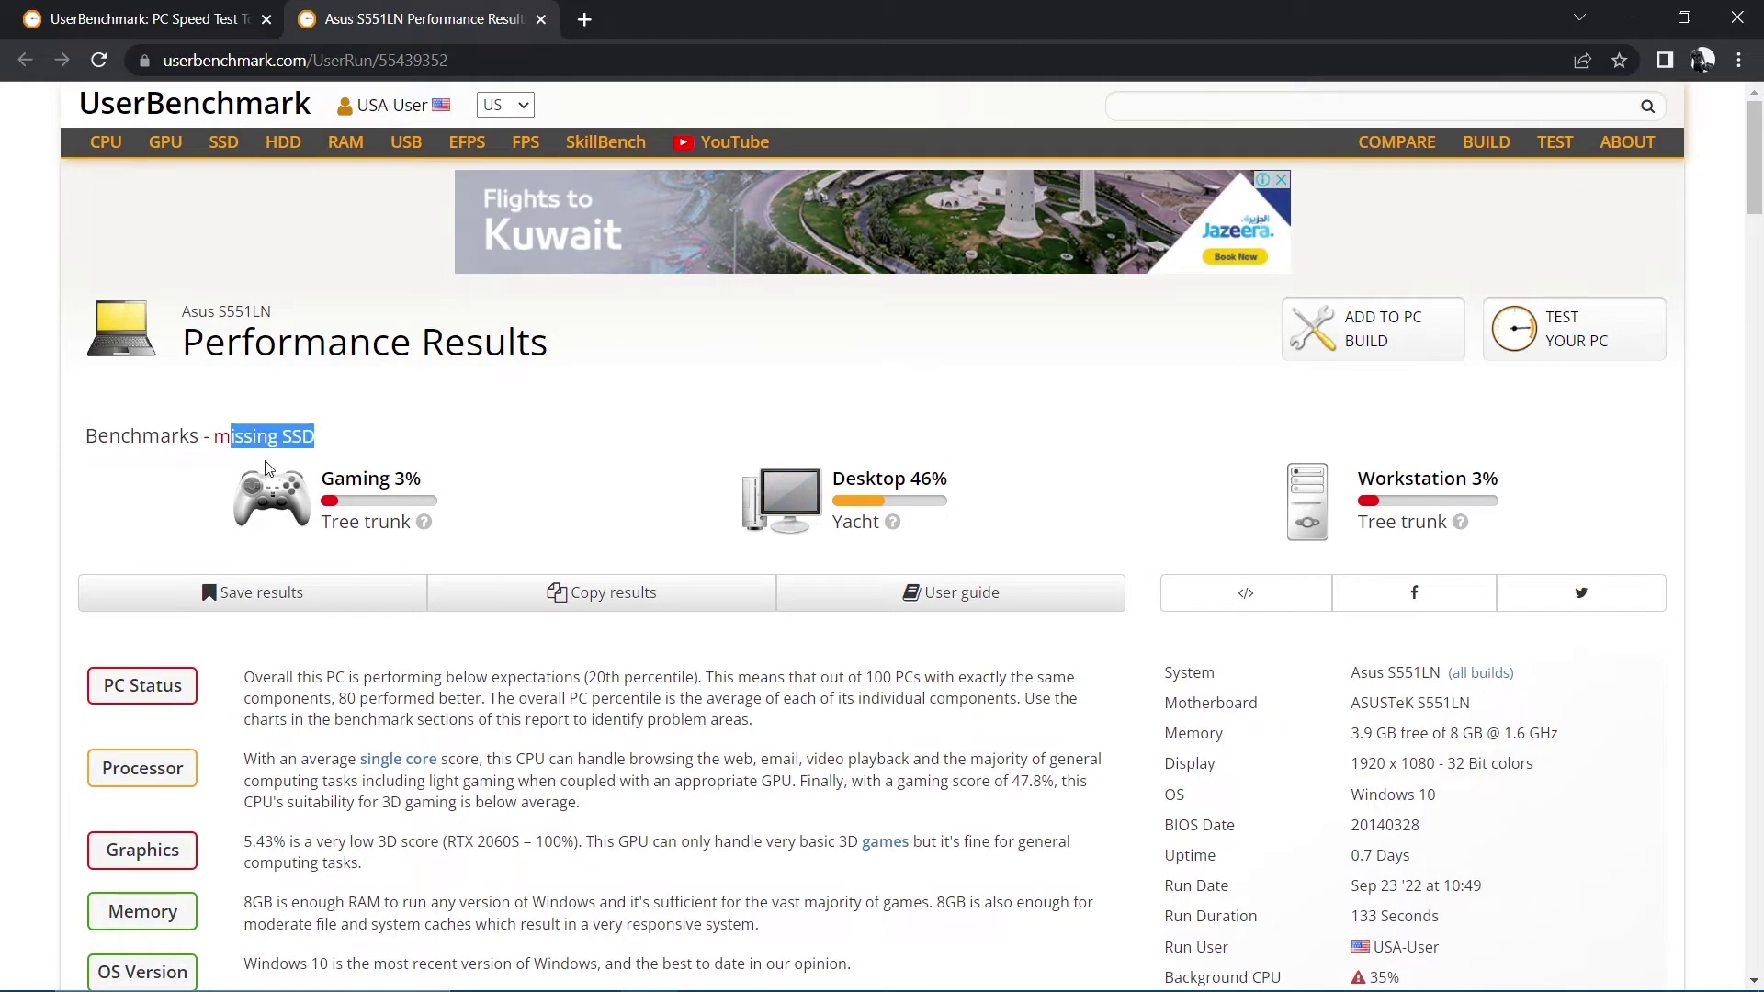
click(431, 403)
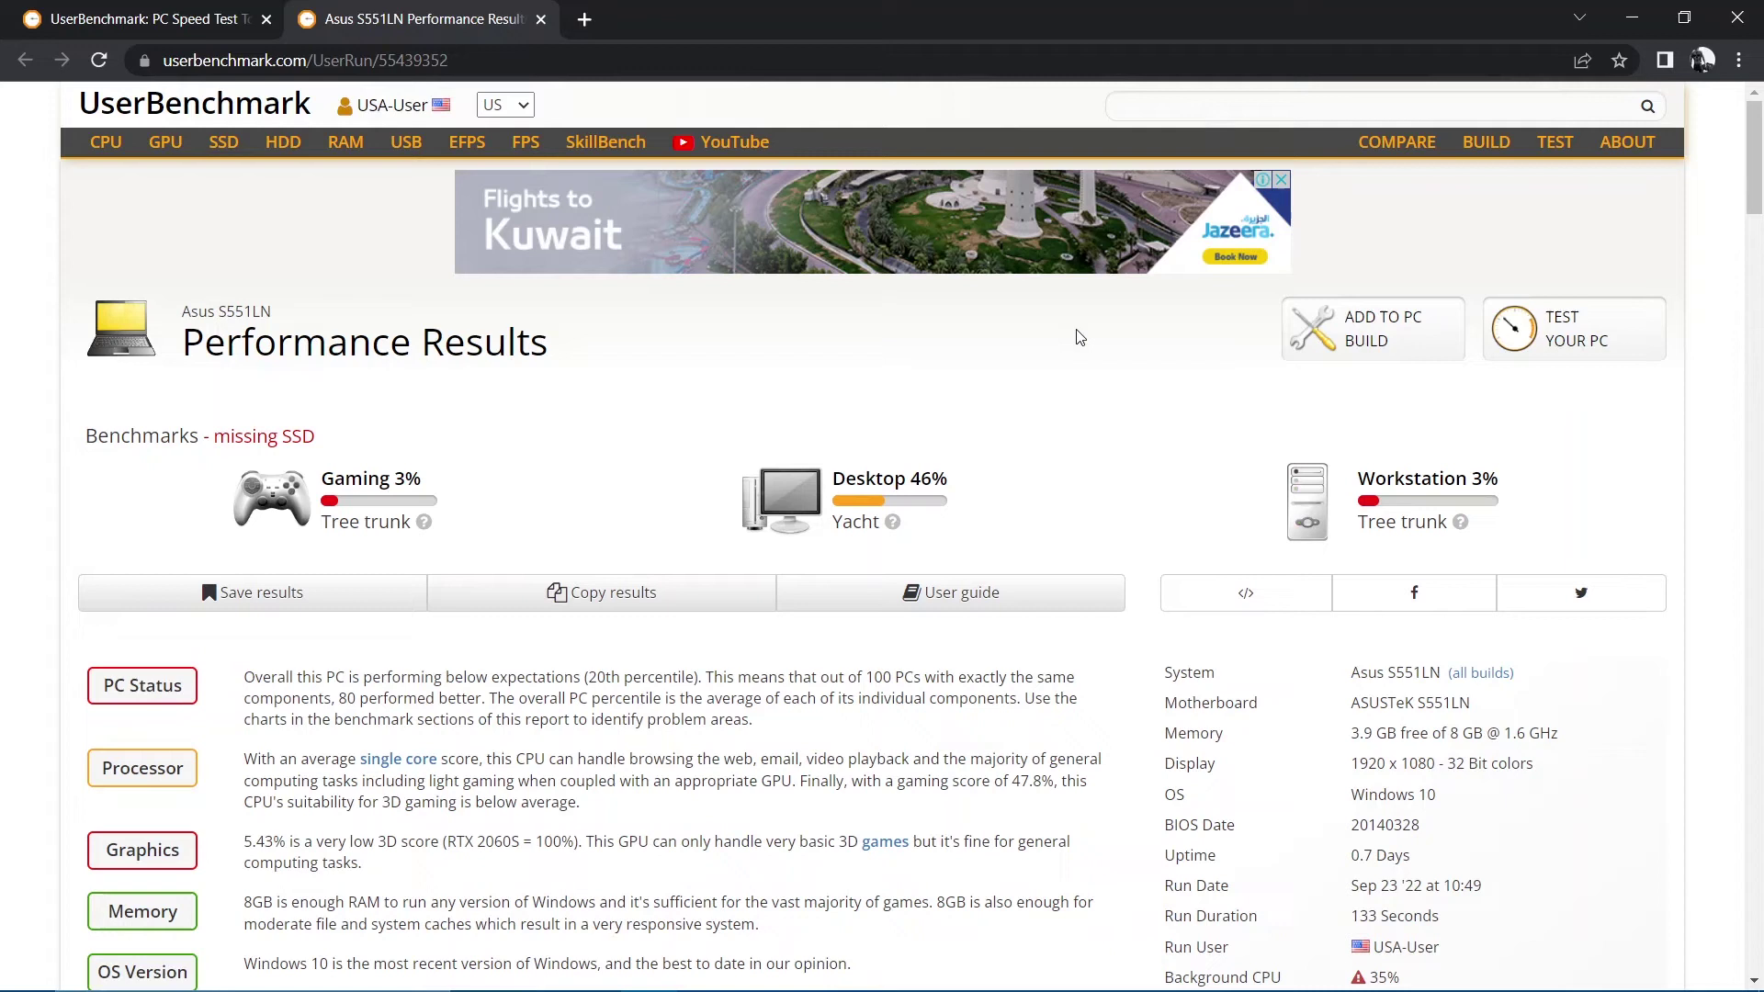
scroll(413, 497, down, 1)
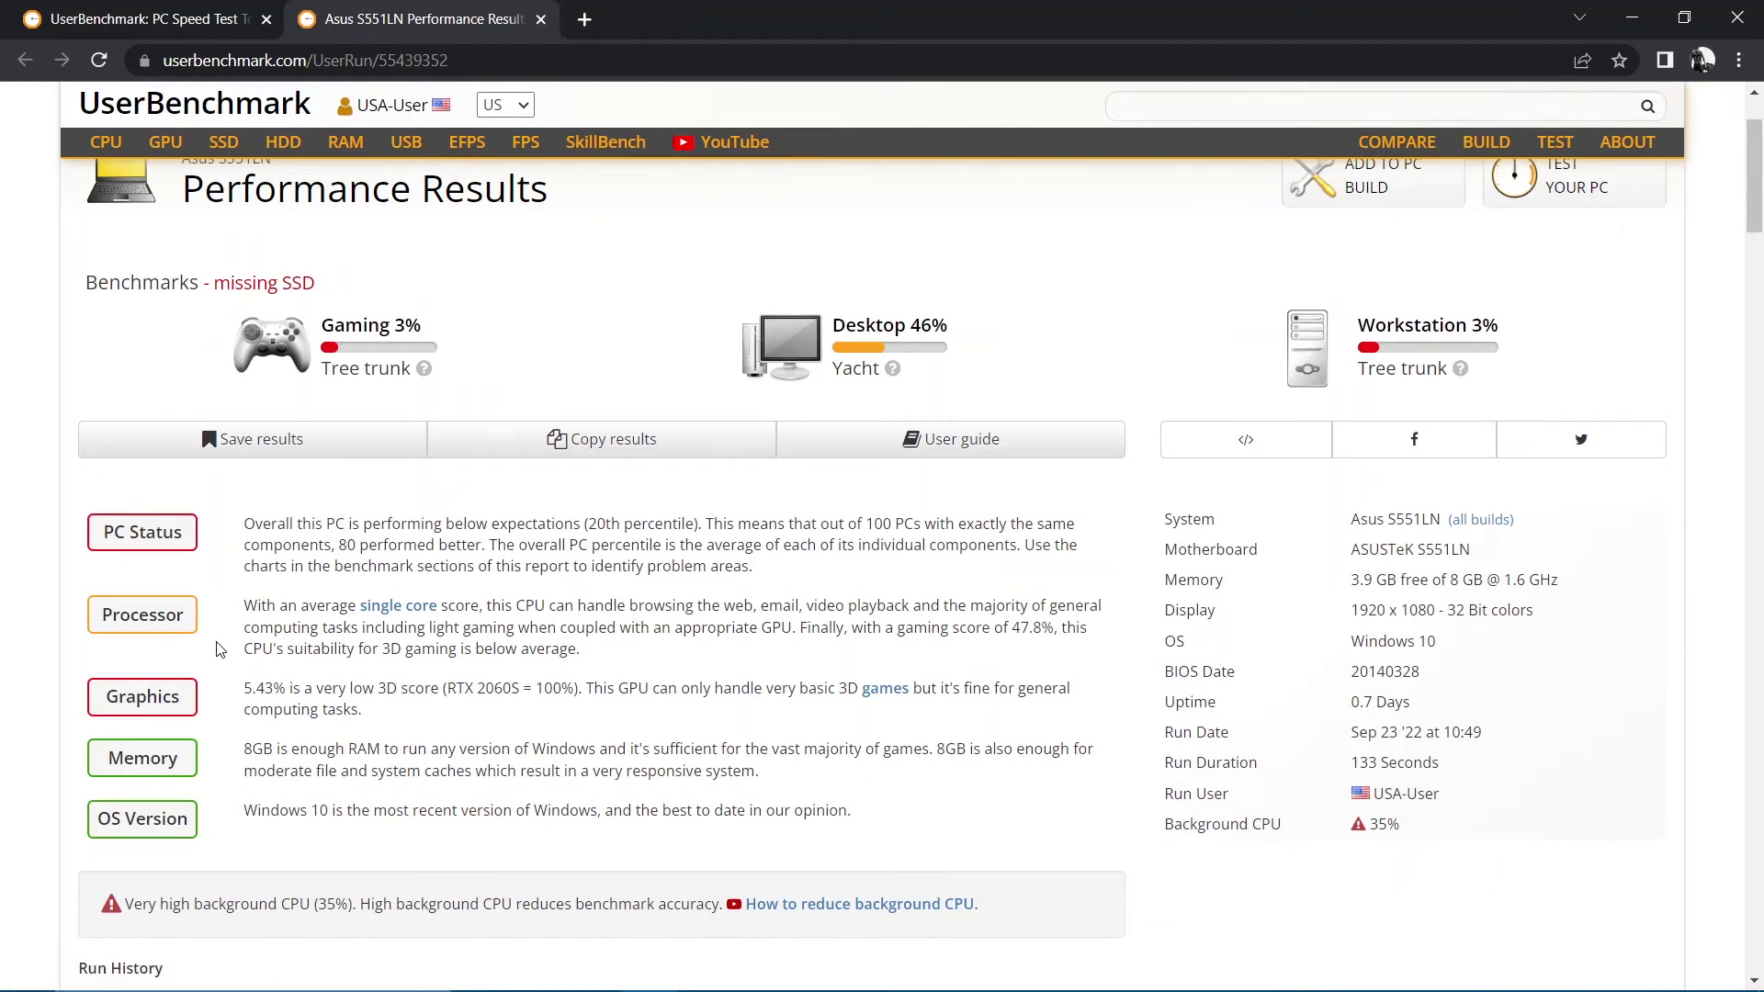
scroll(216, 648, down, 6)
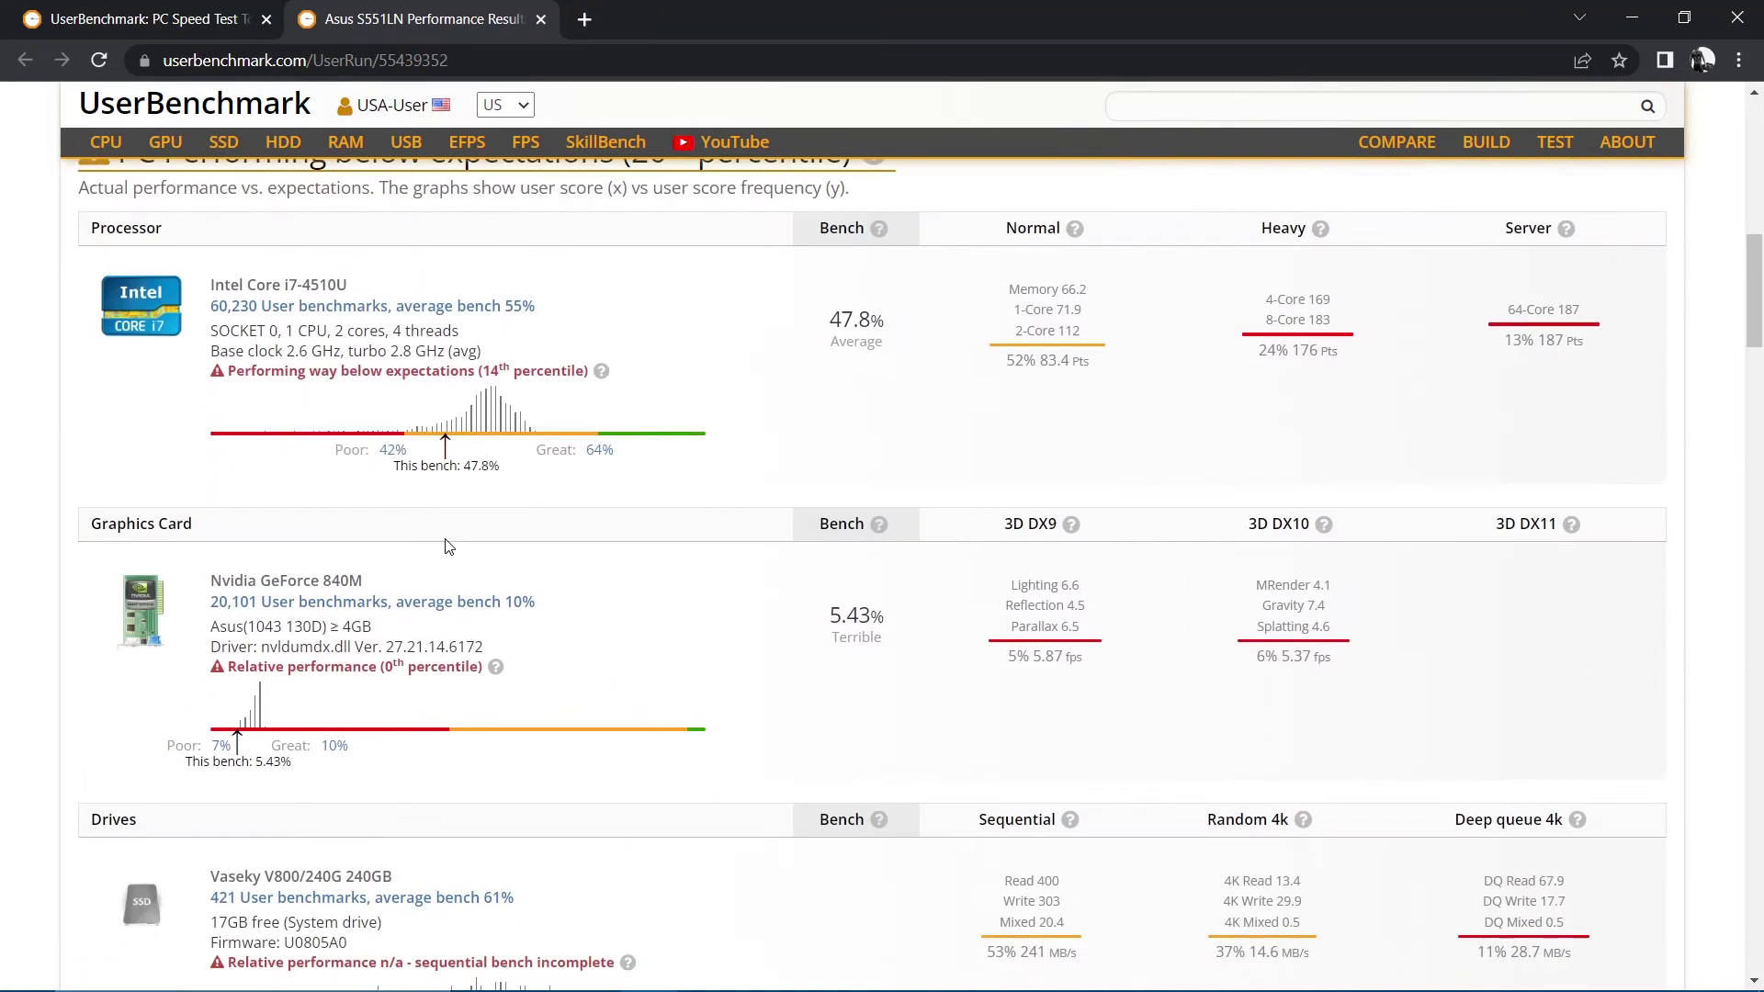
scroll(269, 471, up, 1)
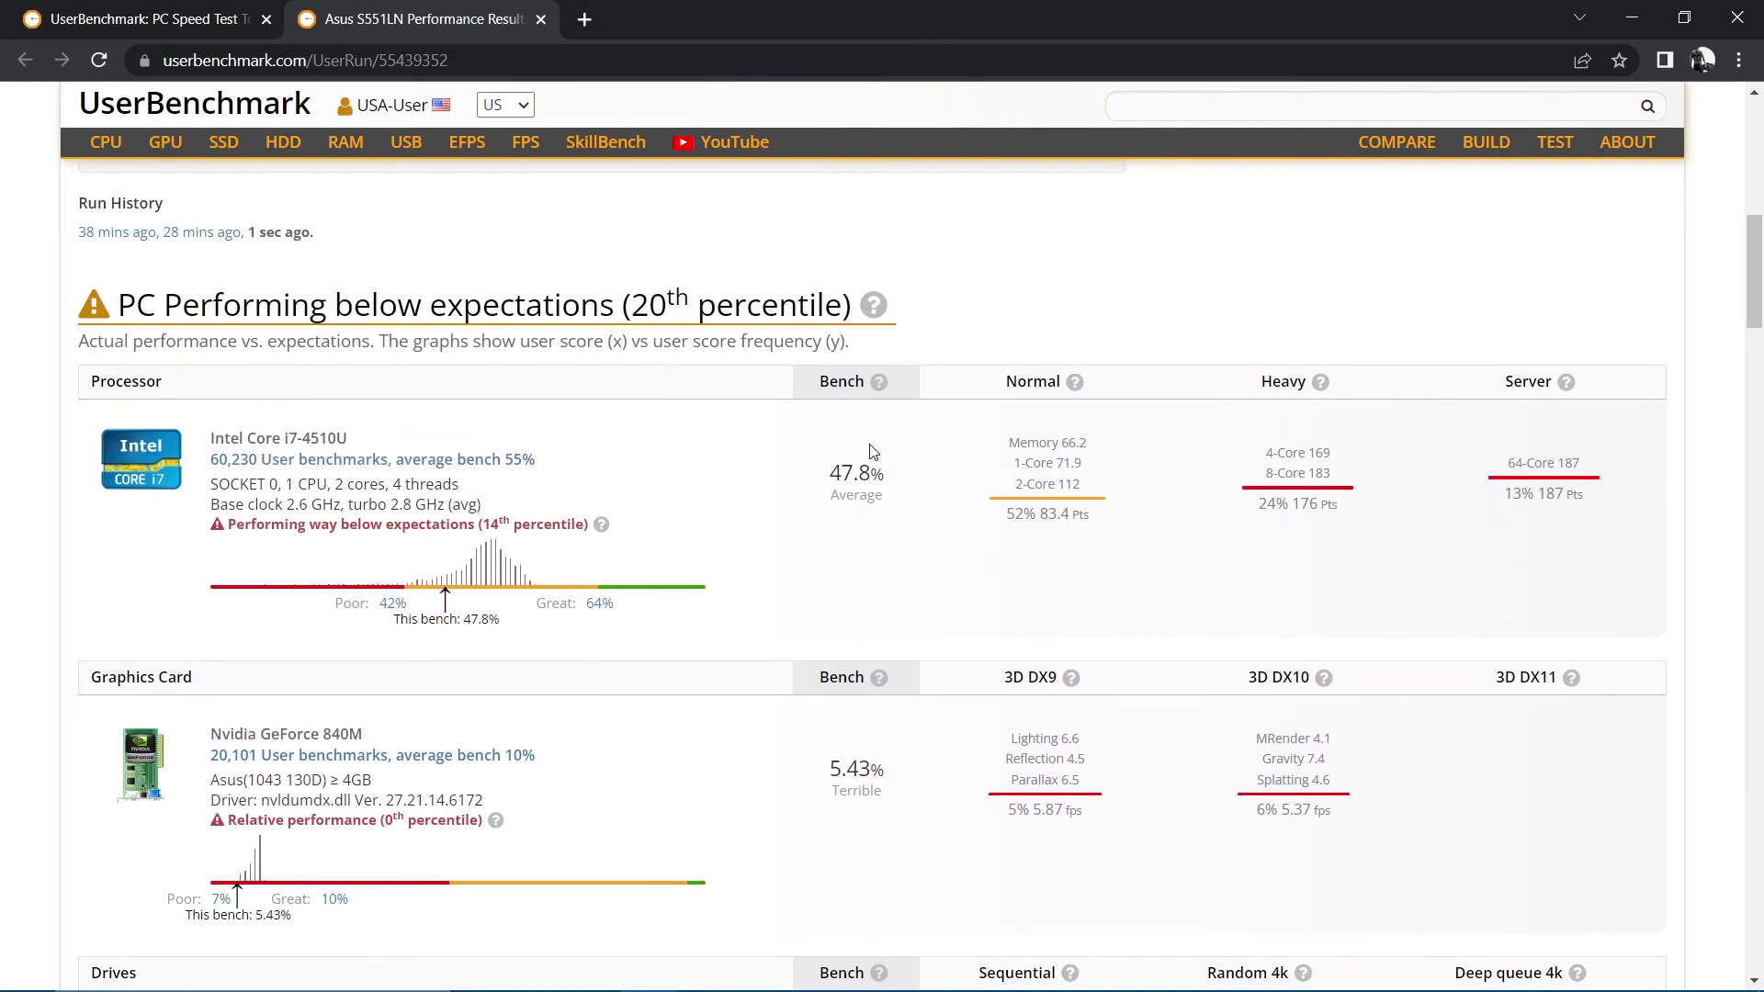
drag(843, 472, 941, 500)
click(940, 500)
scroll(942, 500, down, 2)
scroll(941, 500, down, 2)
scroll(932, 501, up, 1)
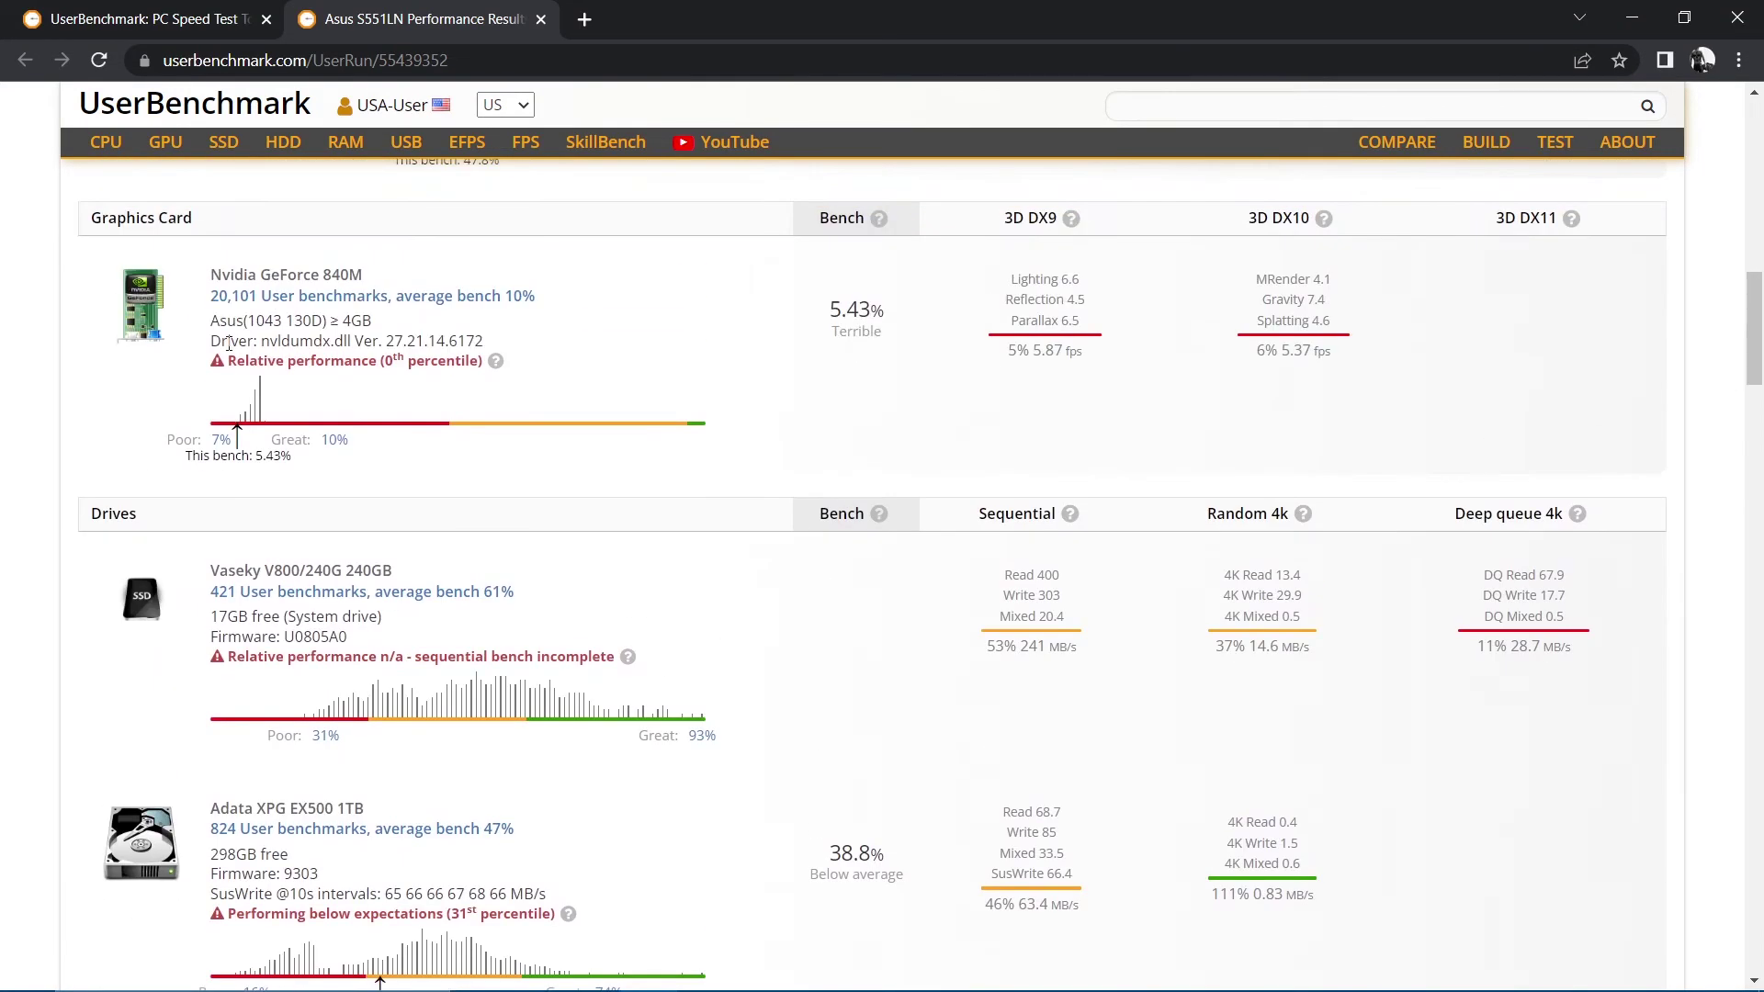
scroll(792, 385, down, 1)
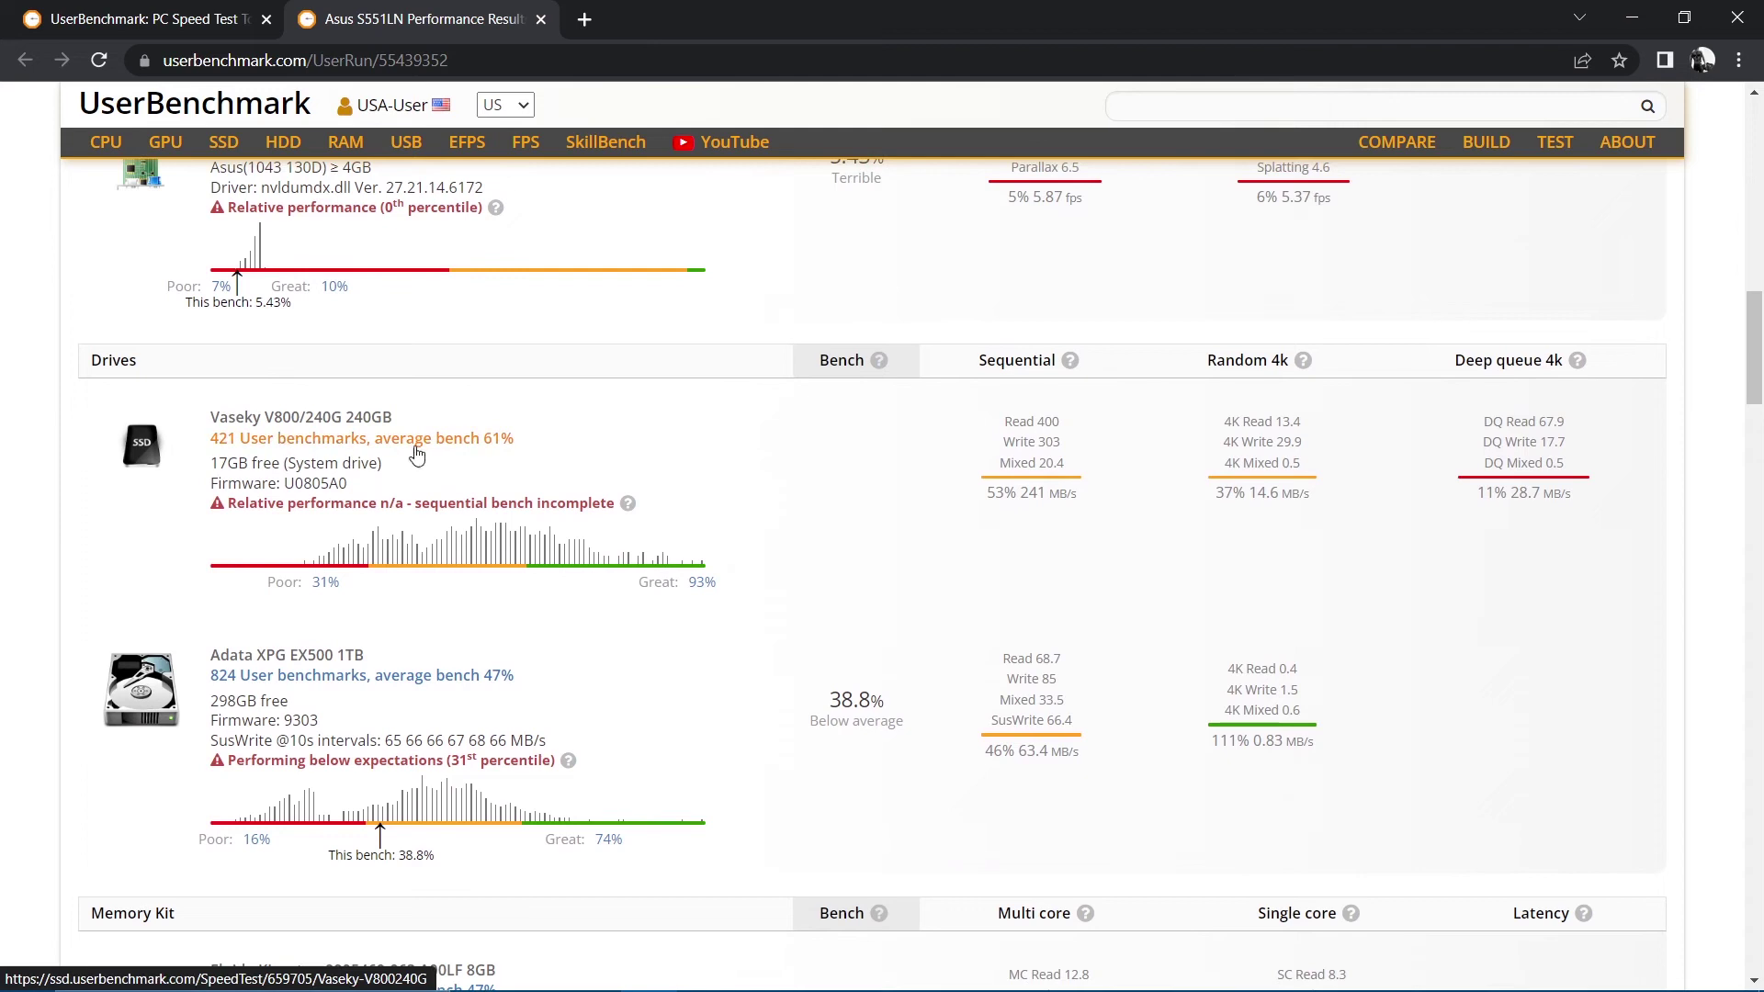
scroll(855, 458, down, 1)
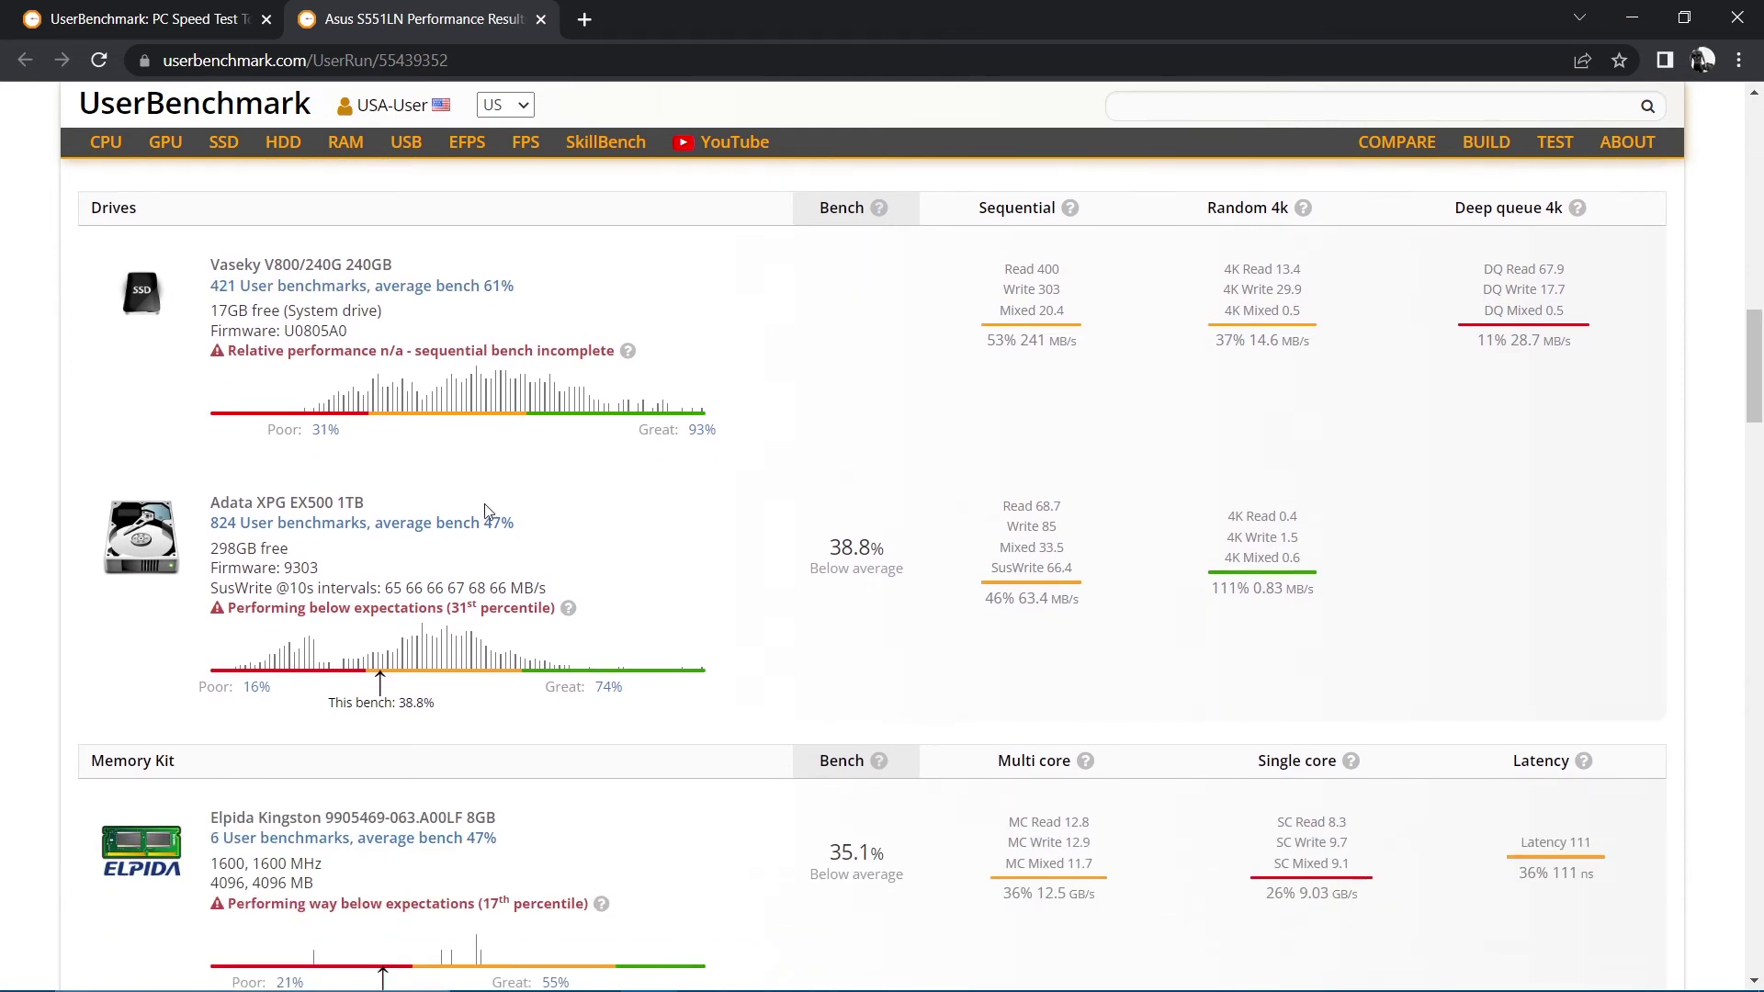
scroll(483, 511, down, 2)
scroll(956, 603, down, 2)
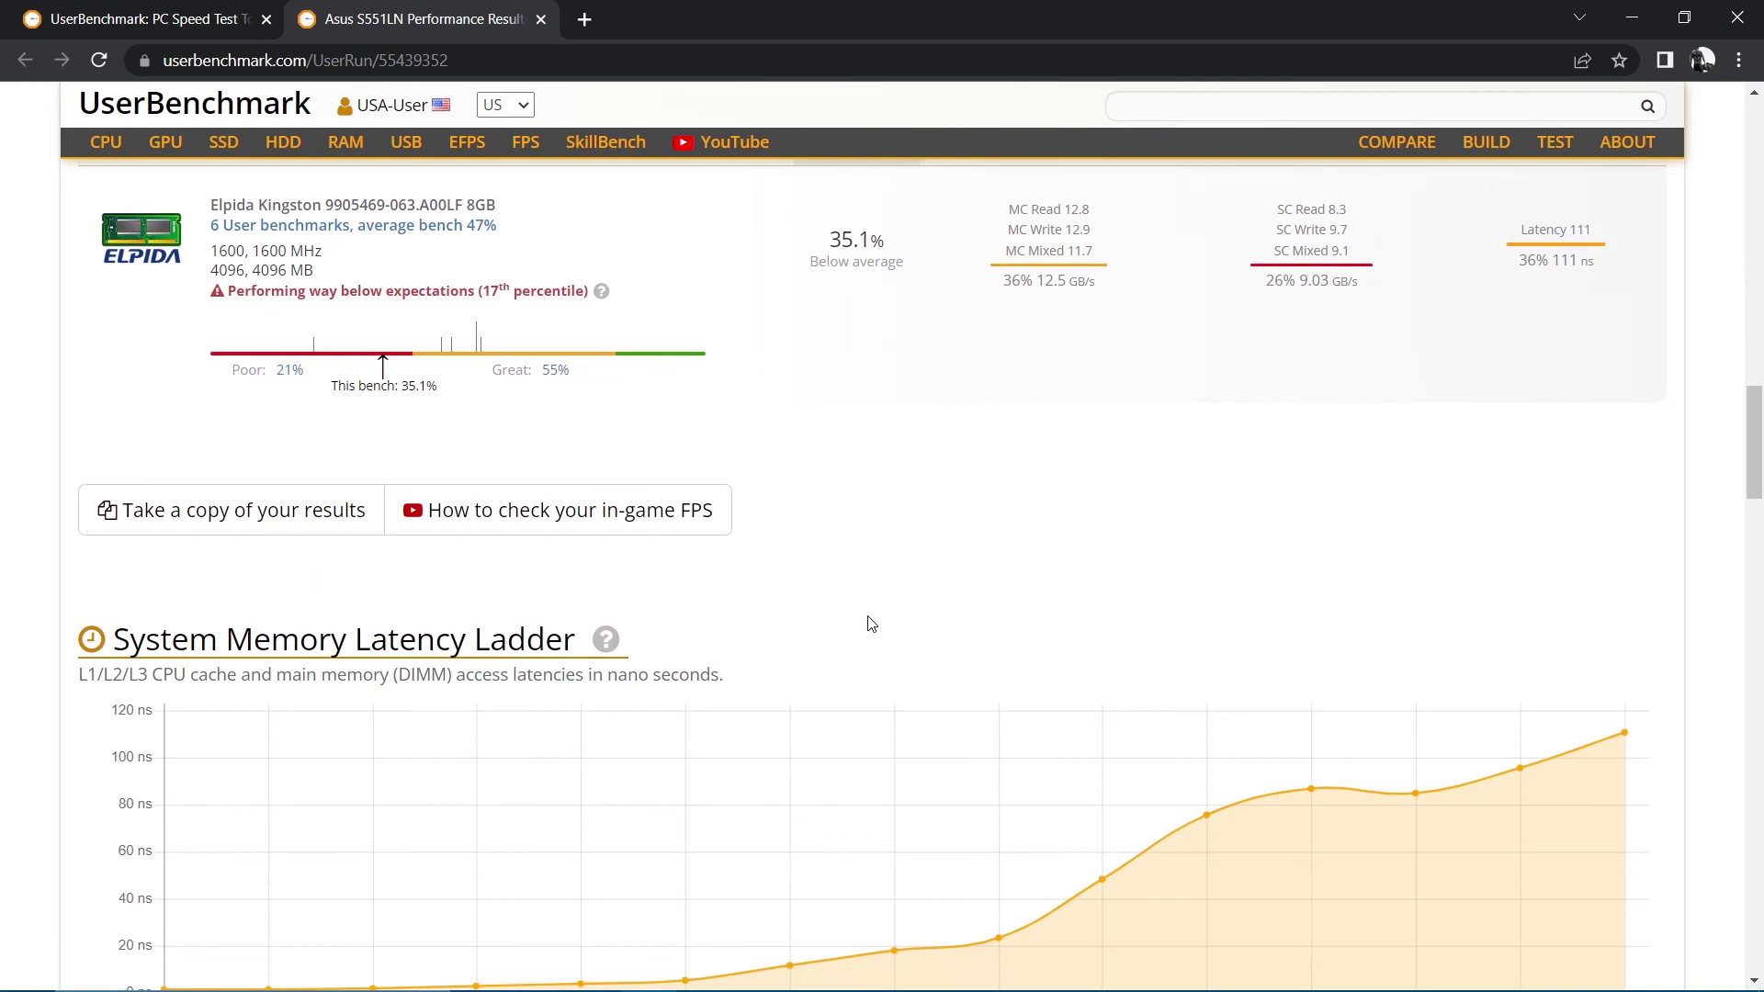
scroll(868, 624, up, 4)
scroll(889, 630, down, 8)
scroll(902, 638, up, 8)
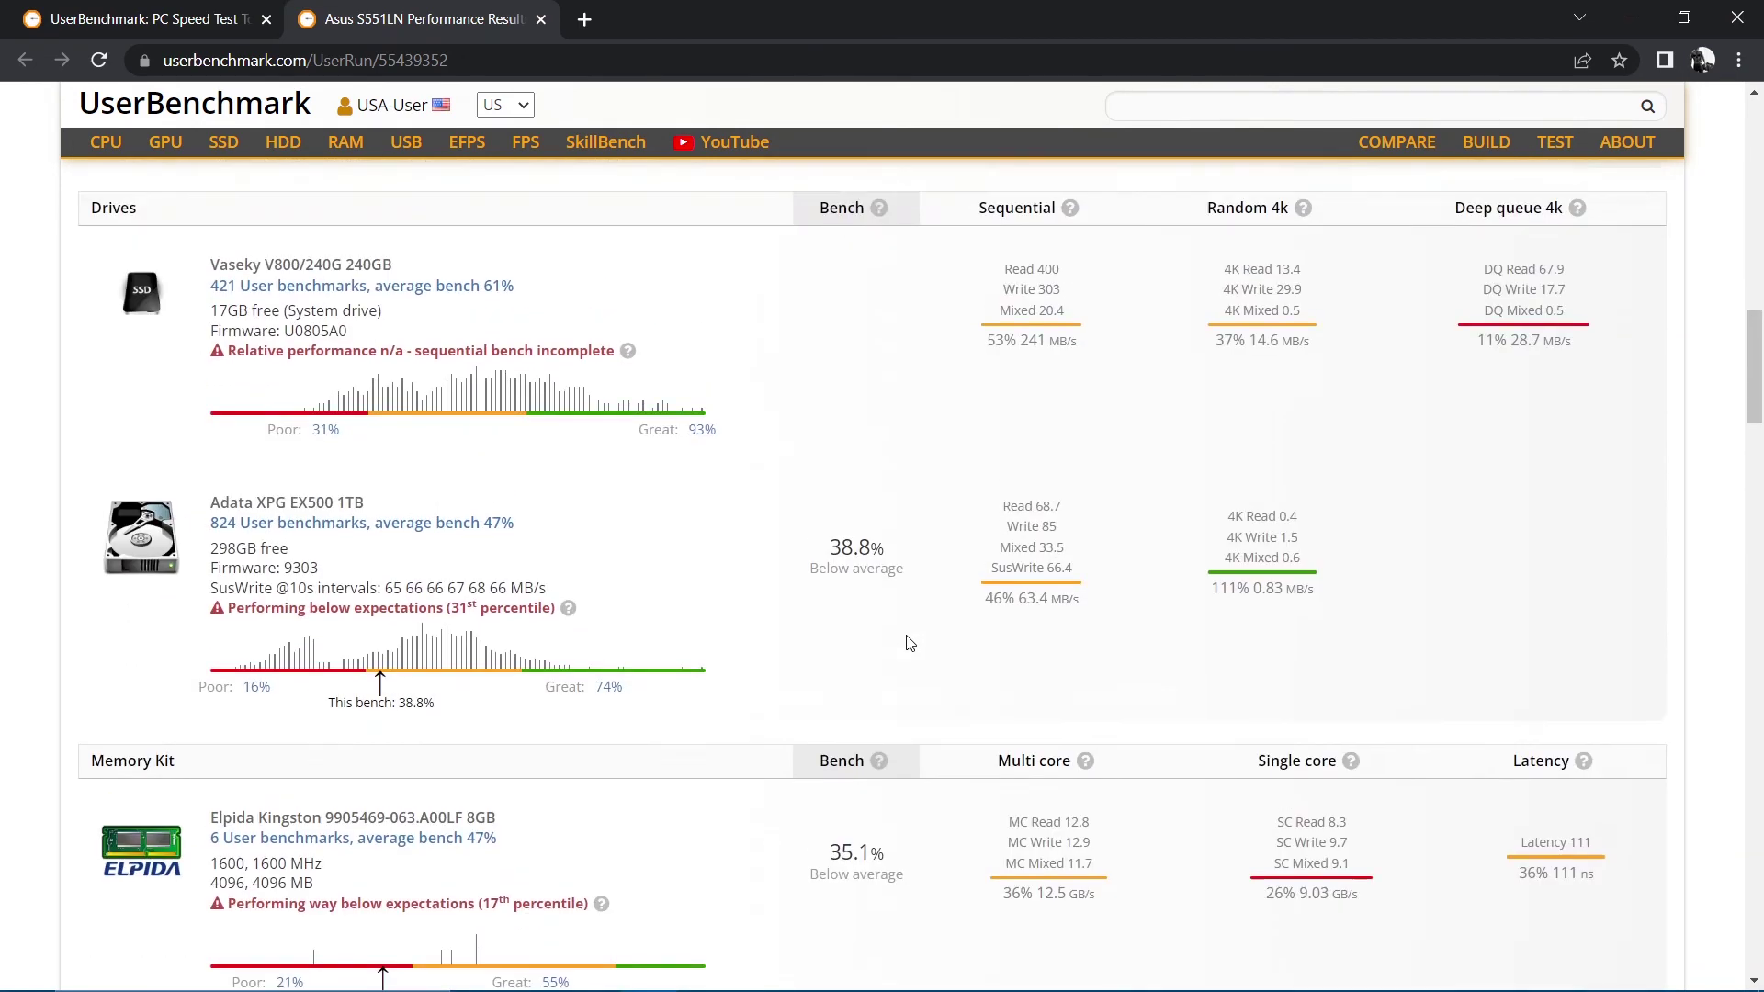
scroll(907, 642, up, 5)
scroll(917, 607, up, 4)
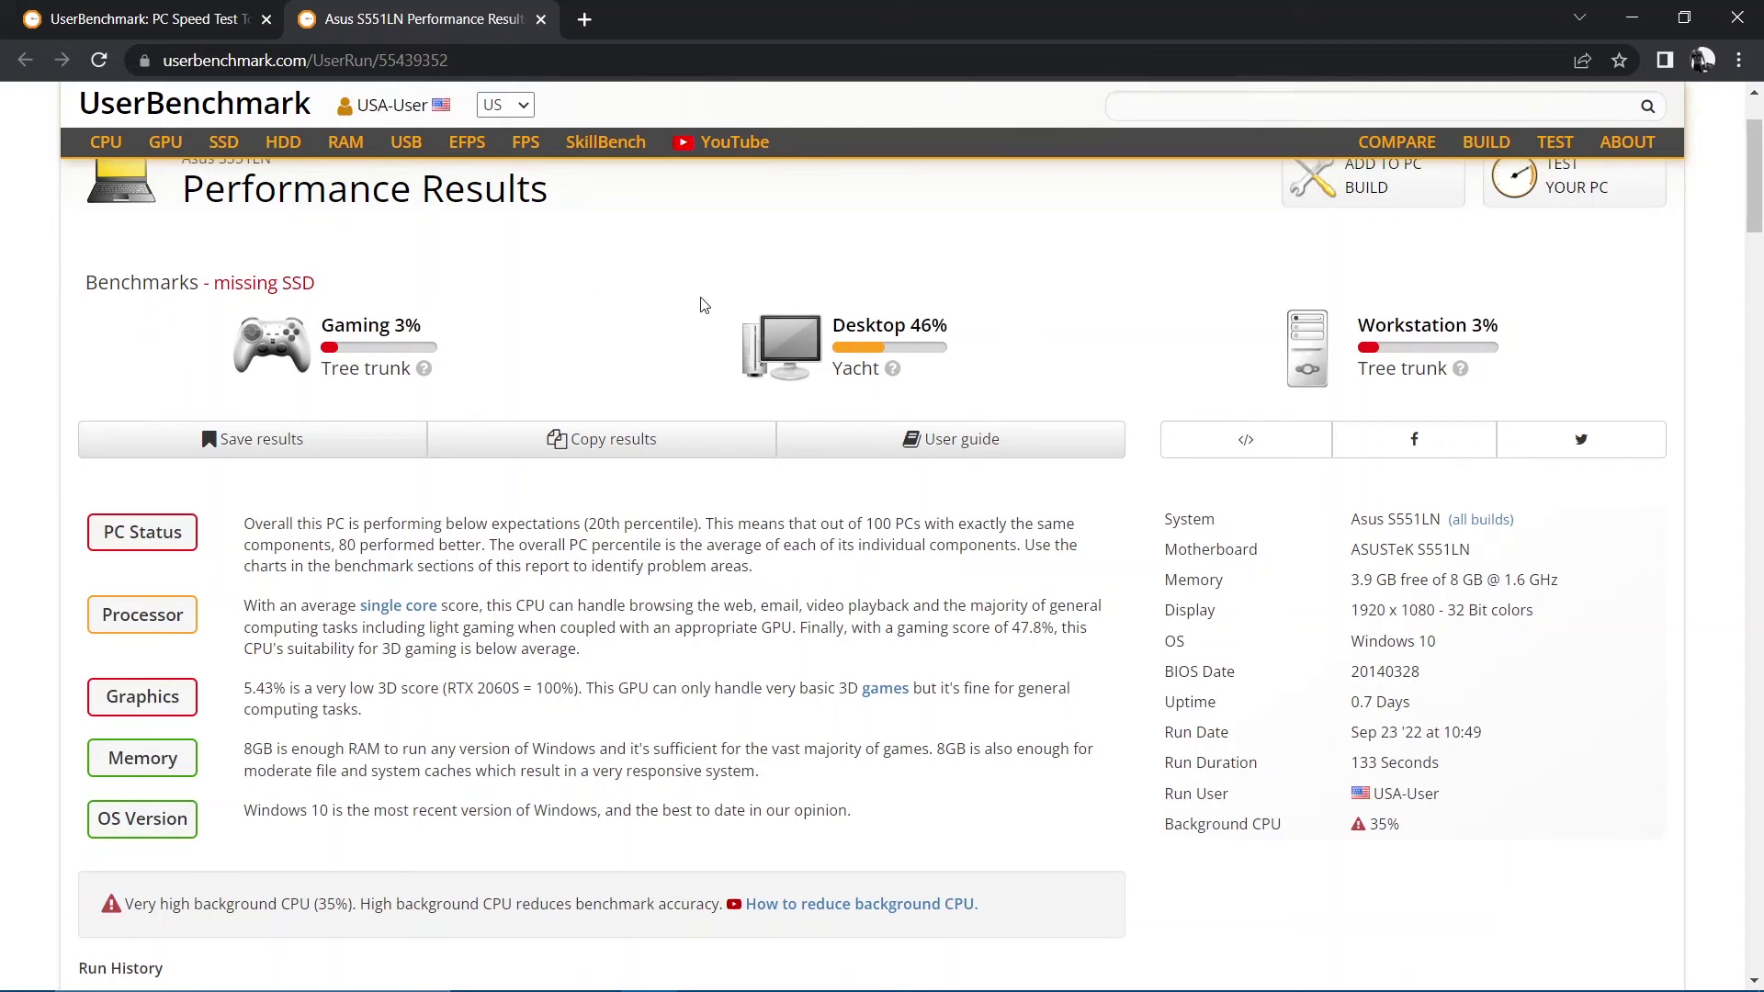
scroll(700, 305, up, 1)
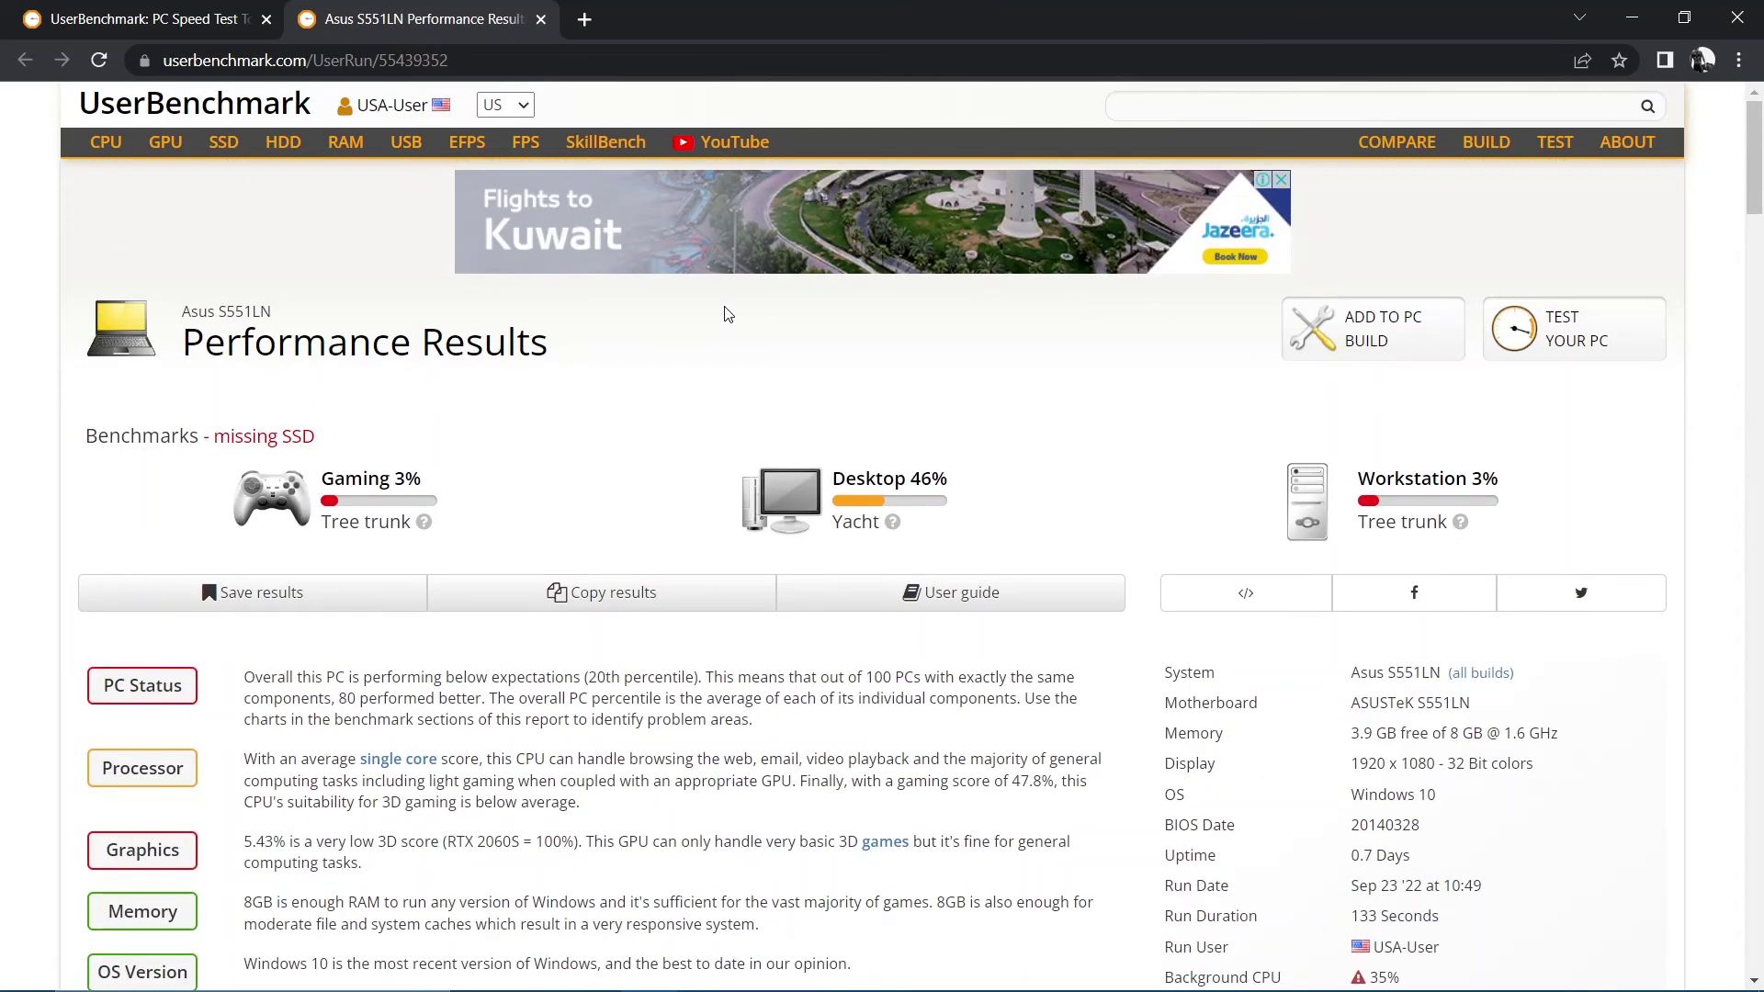